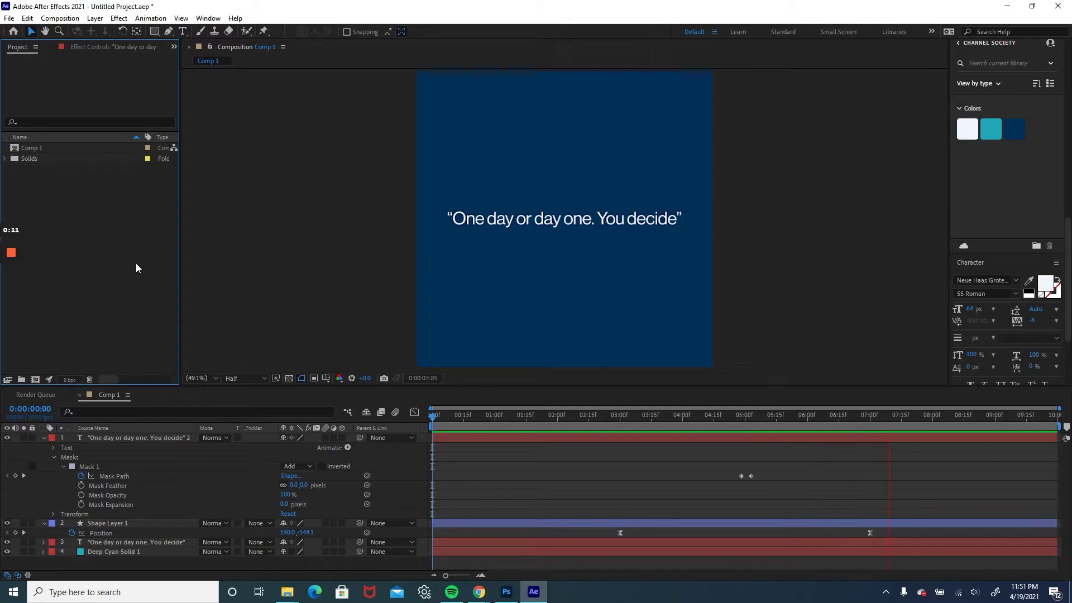
{"action": "key", "text": "space"}
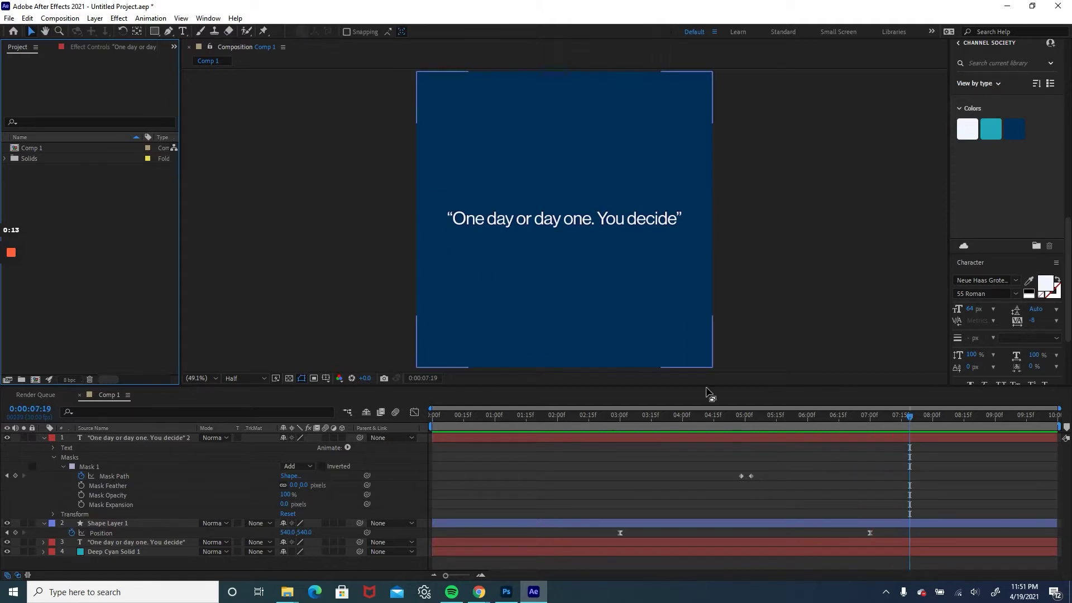
{"action": "left_click", "coordinate": [747, 414]}
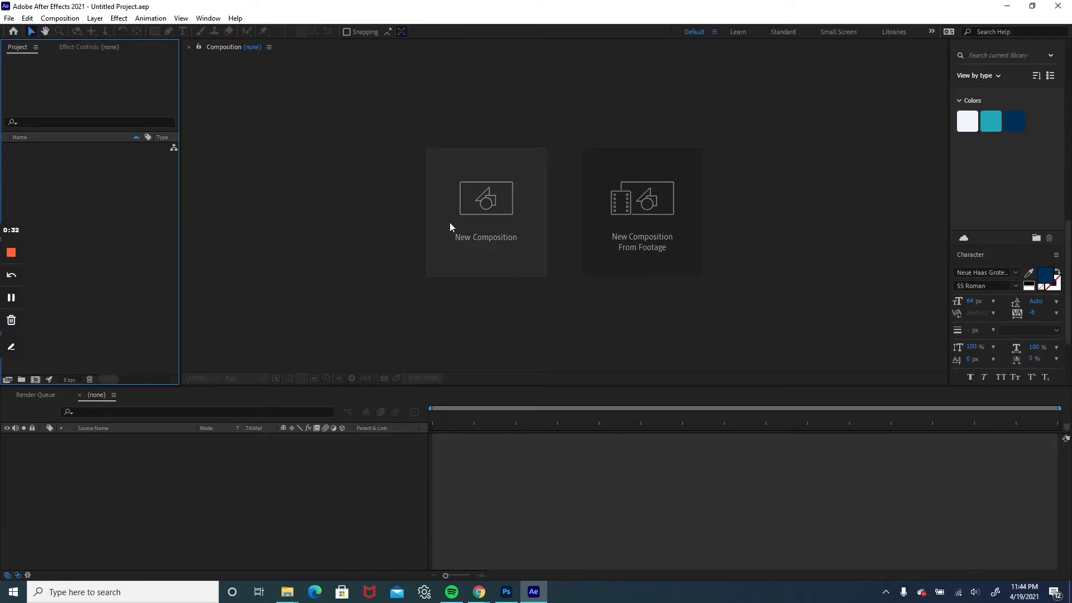
Create a 1080 × 1080 px, 30 fps, 10-second composition and add a composition-sized Deep Cyan solid as its background.
{"action": "left_click", "coordinate": [450, 222]}
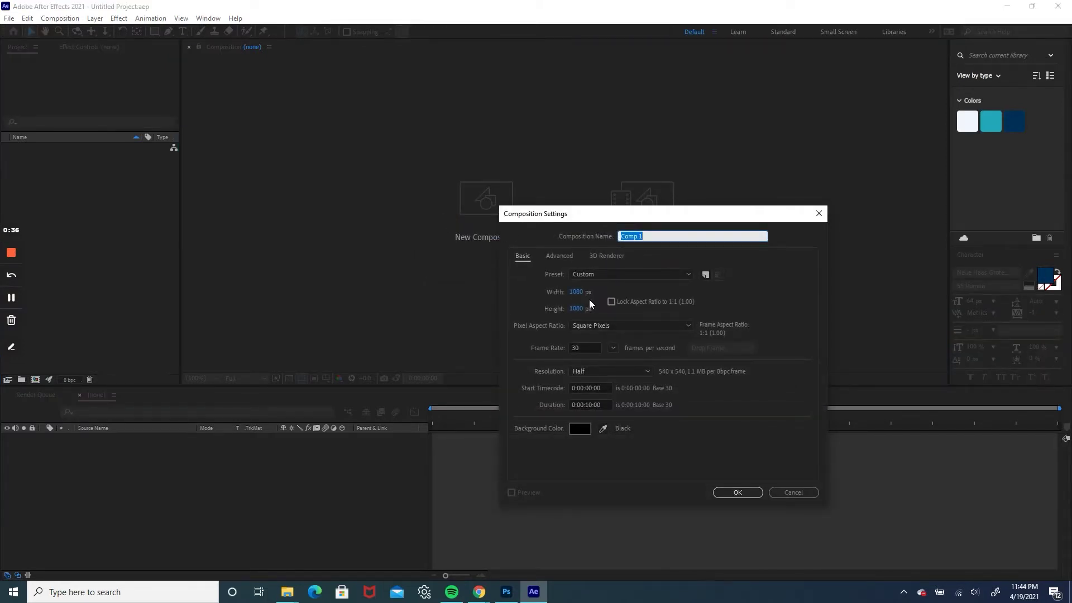
{"action": "left_click", "coordinate": [725, 491]}
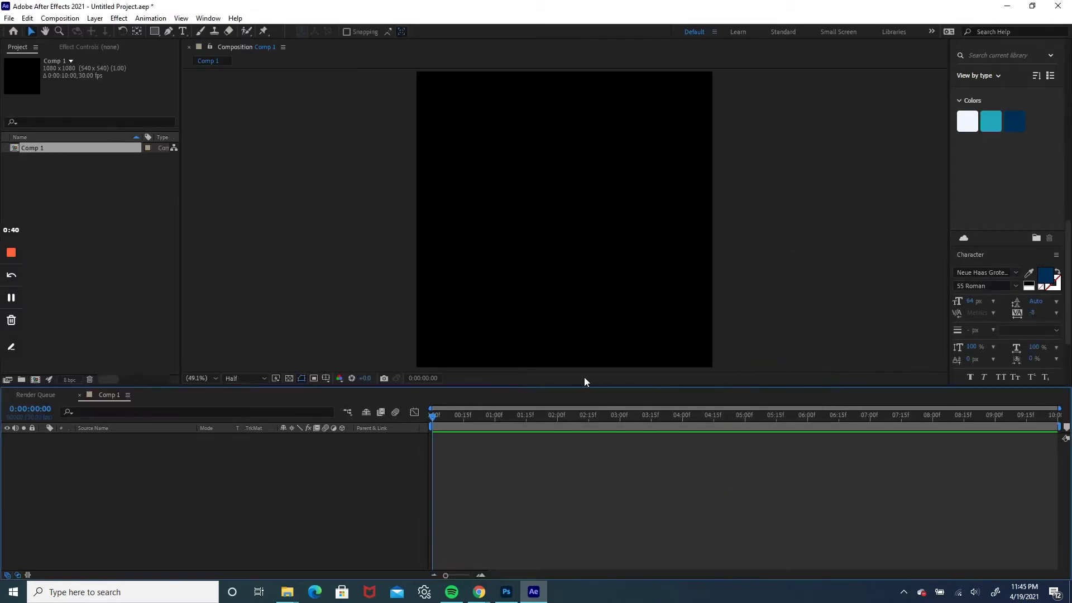
{"action": "left_click", "coordinate": [96, 19]}
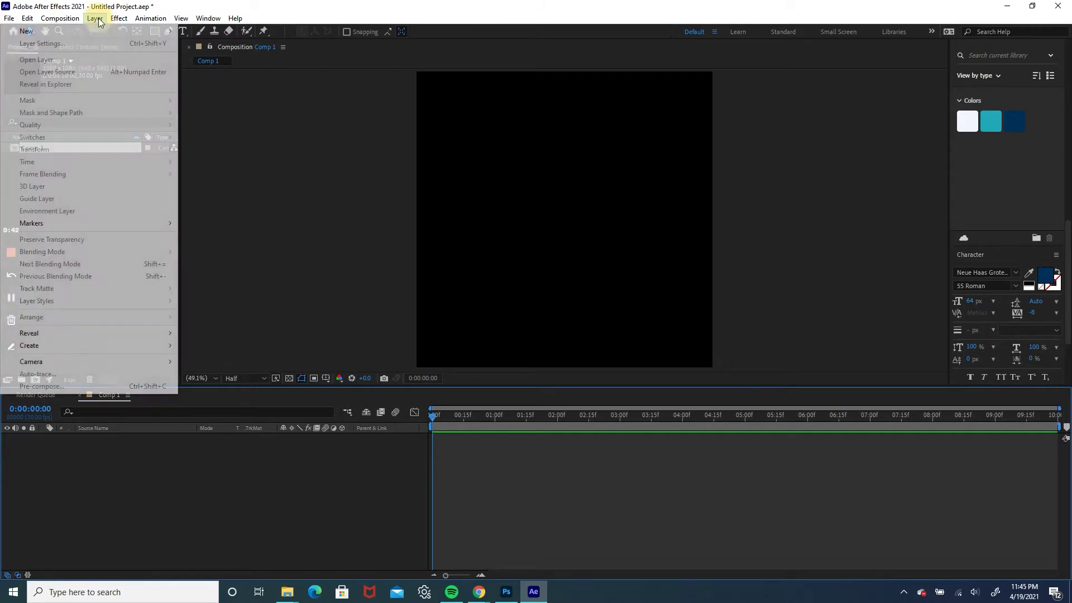
{"action": "mouse_move", "coordinate": [113, 33]}
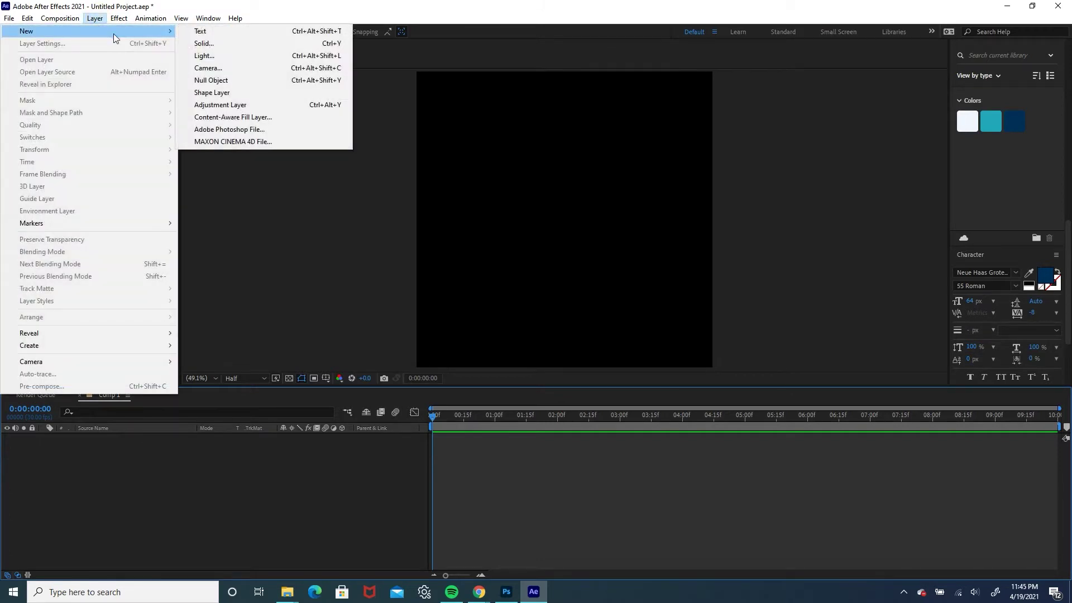
{"action": "left_click", "coordinate": [197, 39]}
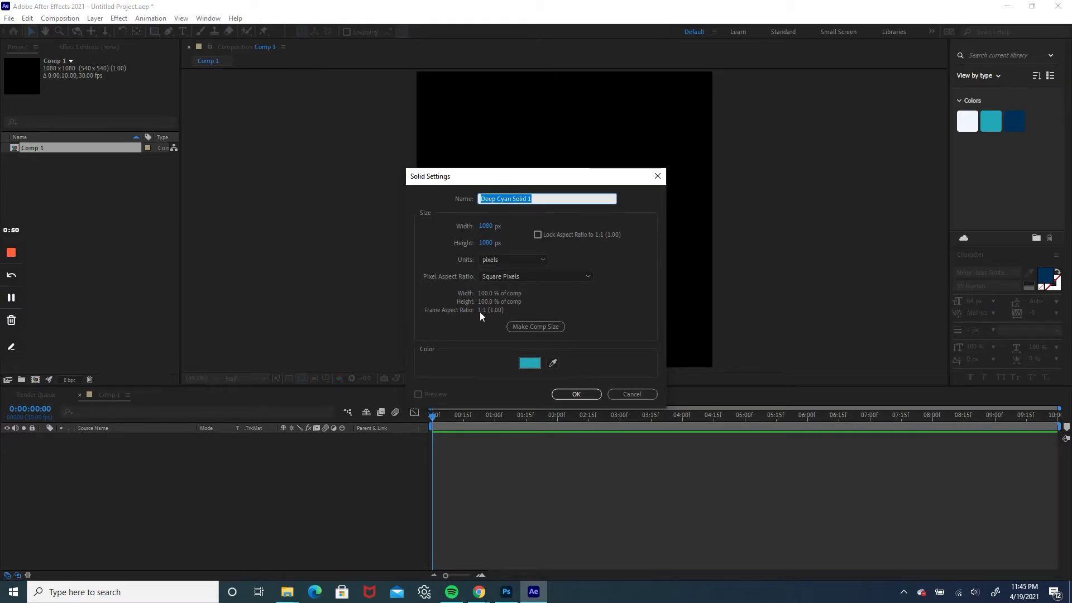
{"action": "left_click", "coordinate": [576, 394]}
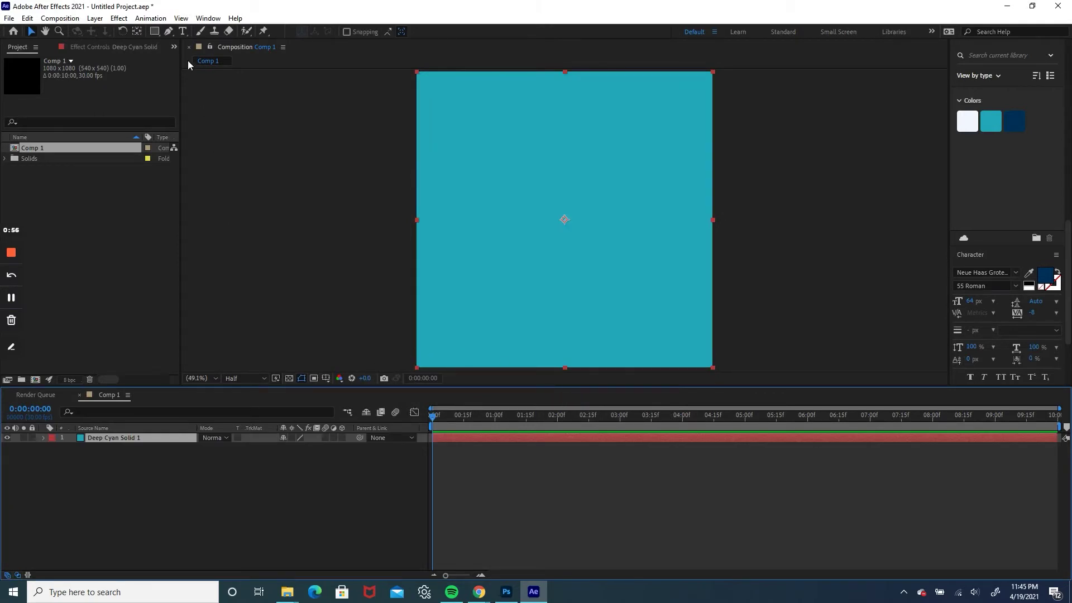
Add a text layer reading “One day or day one. You decide” over the cyan background.
{"action": "left_click", "coordinate": [183, 32]}
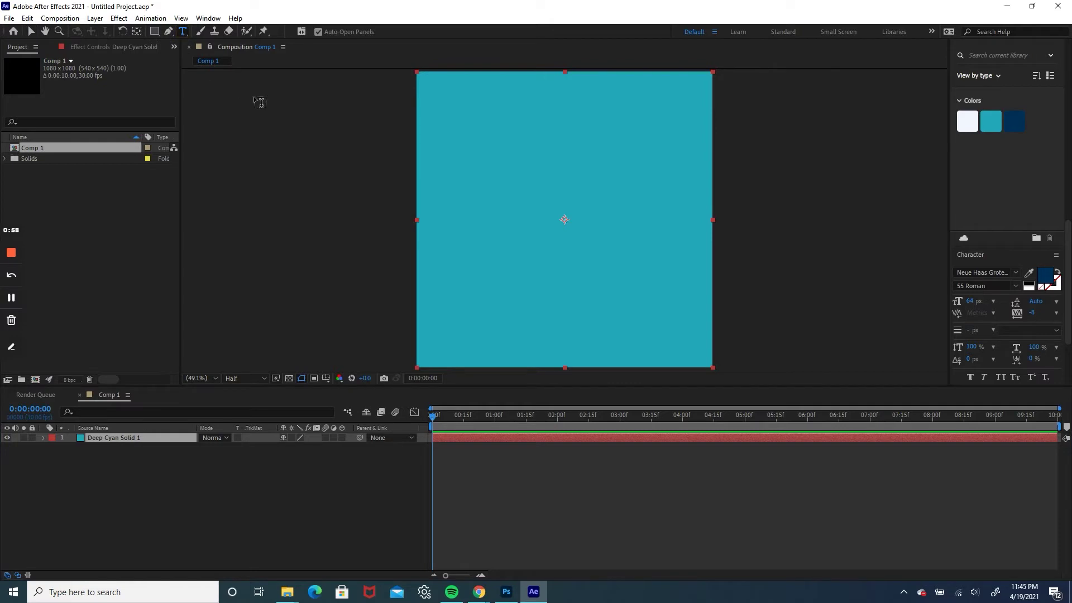
{"action": "left_click", "coordinate": [452, 189]}
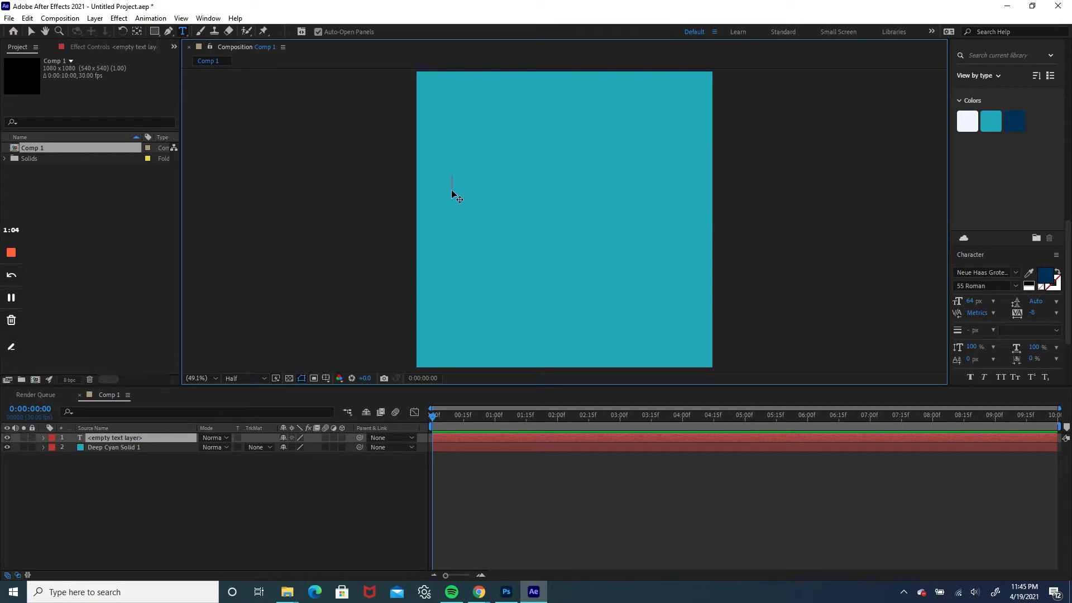
{"action": "type", "text": "\"One day or day one. You decide\""}
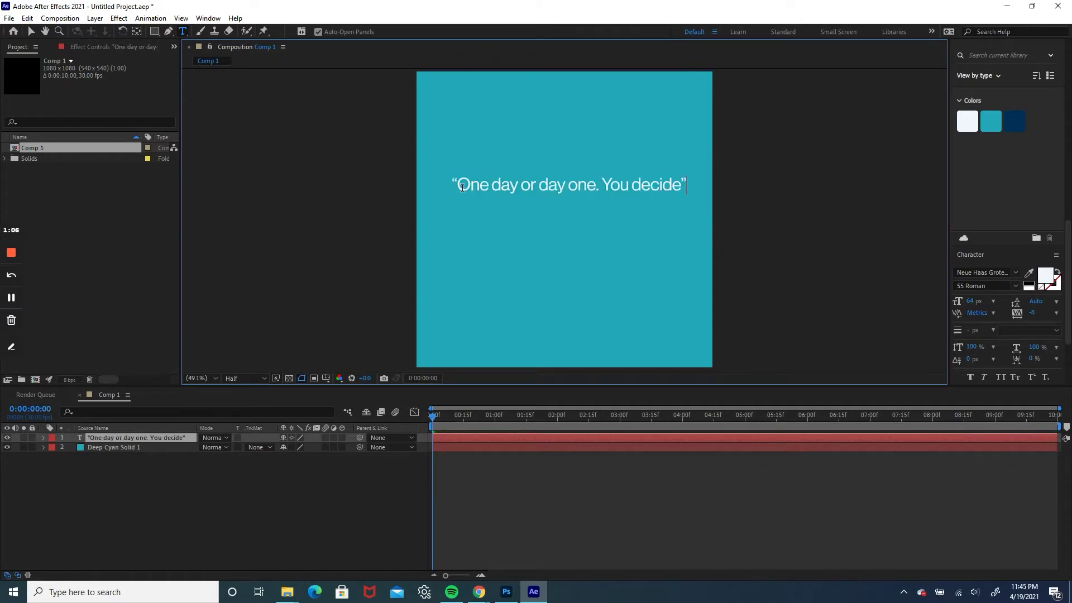
Center the quote text layer vertically and horizontally in the composition.
{"action": "left_click", "coordinate": [180, 437]}
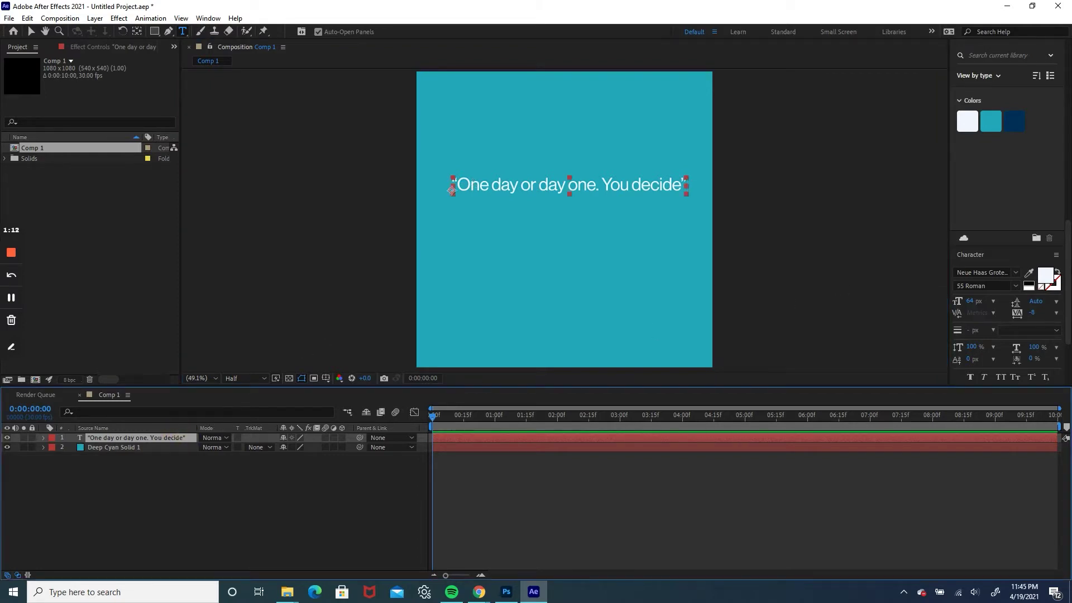
{"action": "left_click_drag", "start_coordinate": [1068, 274], "coordinate": [1066, 219]}
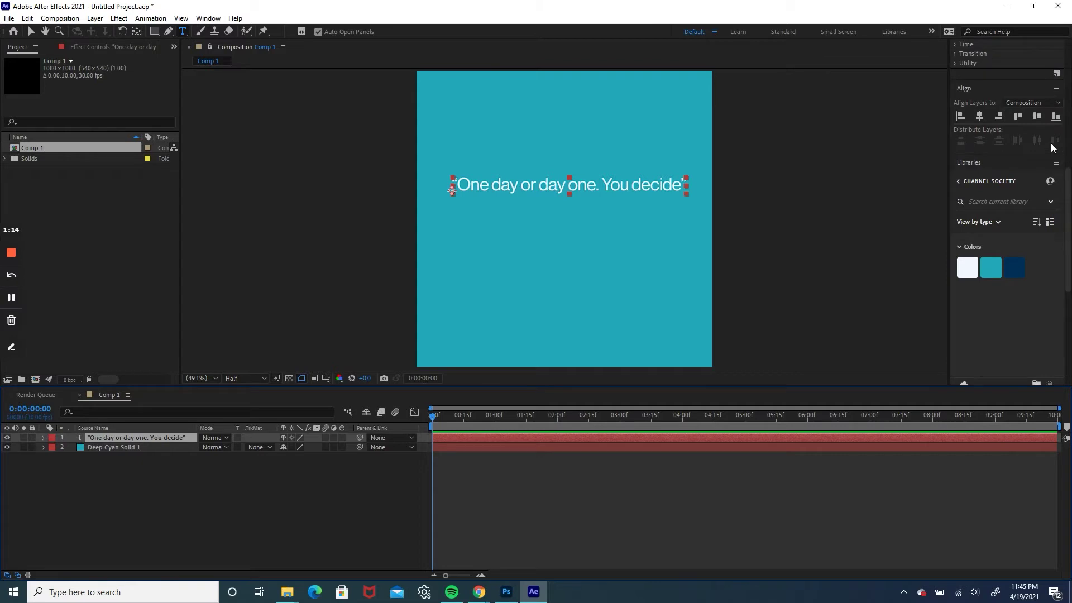
{"action": "left_click", "coordinate": [1037, 116]}
{"action": "left_click", "coordinate": [980, 115]}
Set the quote text's fill to the dark navy library color, then deselect the layer.
{"action": "left_click_drag", "start_coordinate": [1067, 227], "coordinate": [1046, 282]}
{"action": "left_click", "coordinate": [1031, 284]}
{"action": "left_click", "coordinate": [1015, 126]}
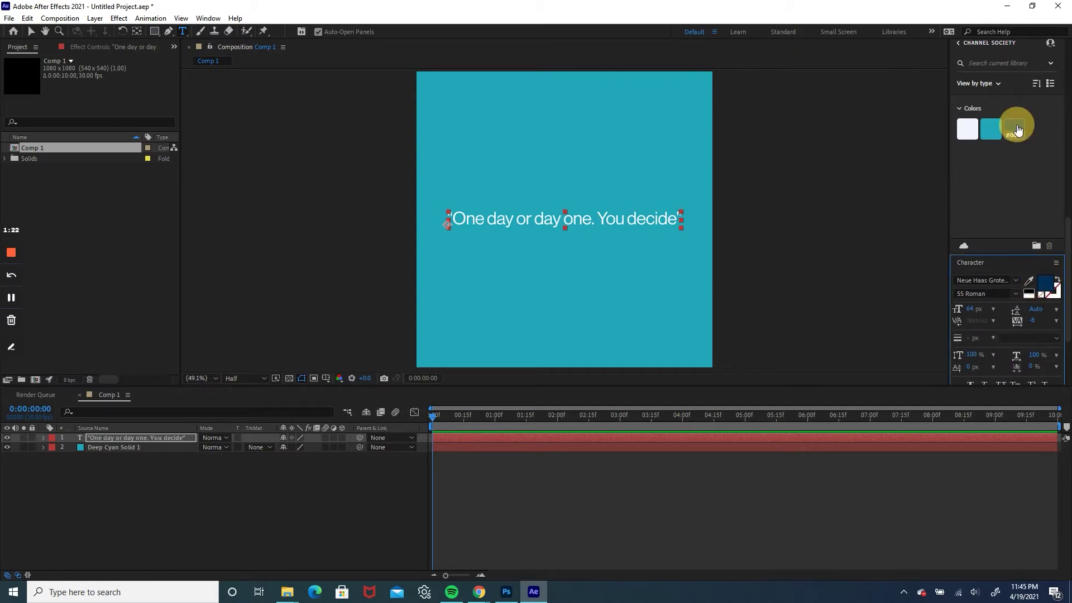
{"action": "left_click", "coordinate": [317, 495]}
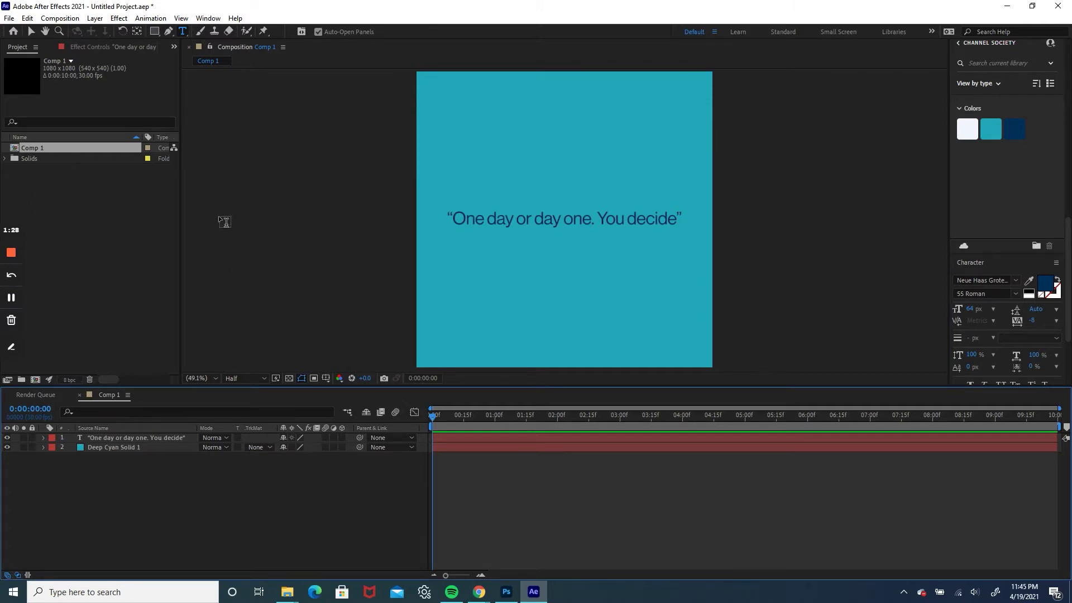
Add a navy-filled rectangle shape layer covering the whole composition, and return to the Selection tool.
{"action": "left_click", "coordinate": [154, 31]}
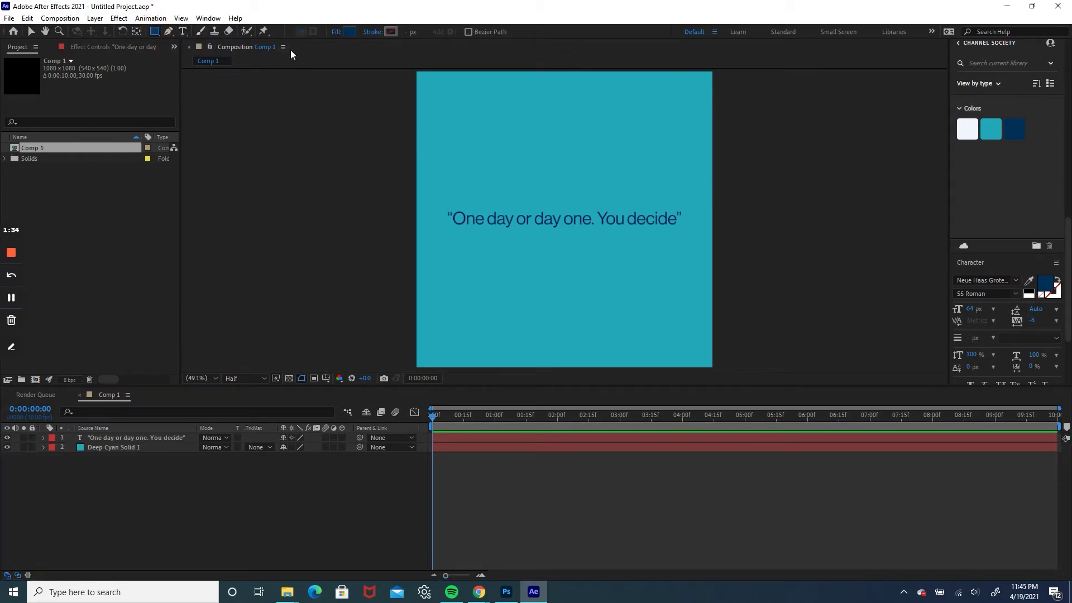
{"action": "double_click", "coordinate": [155, 31]}
{"action": "key", "text": "v"}
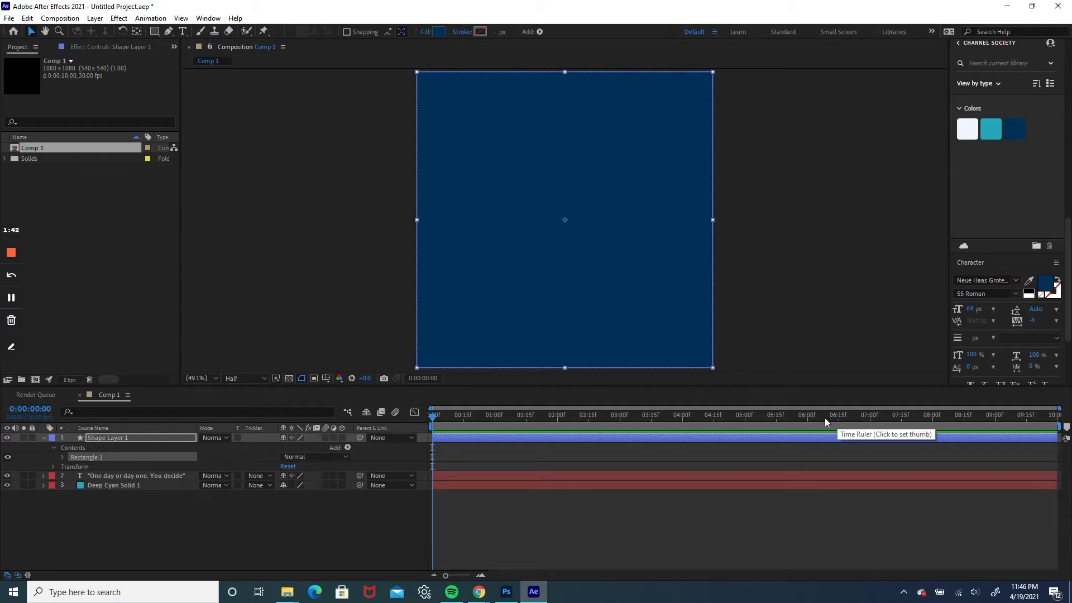
Set a Position keyframe on Shape Layer 1 at 7 seconds with the rectangle covering the frame.
{"action": "left_click", "coordinate": [868, 414]}
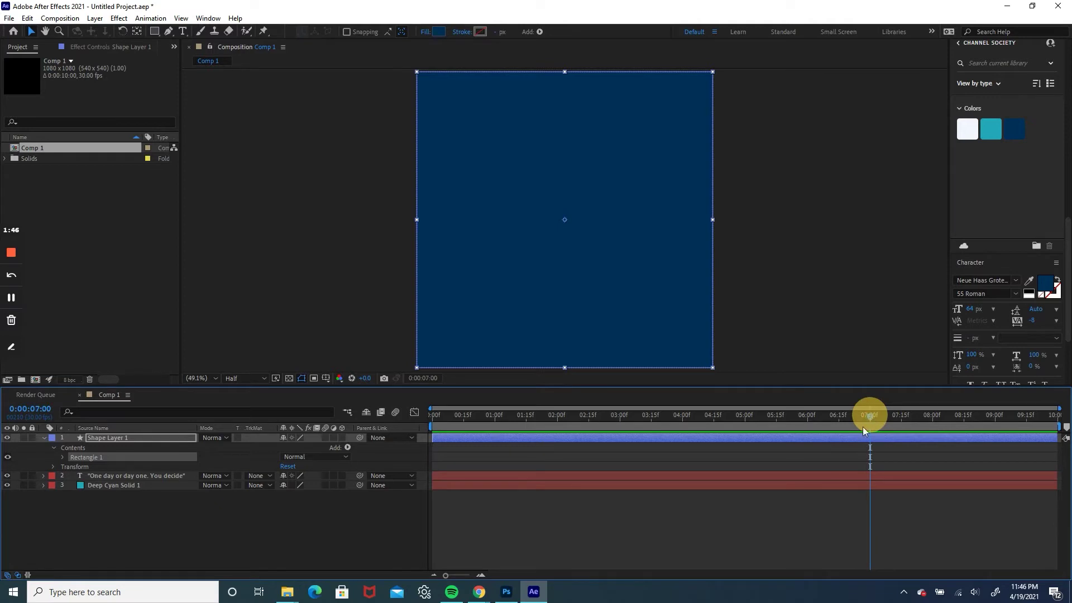
{"action": "left_click", "coordinate": [146, 437]}
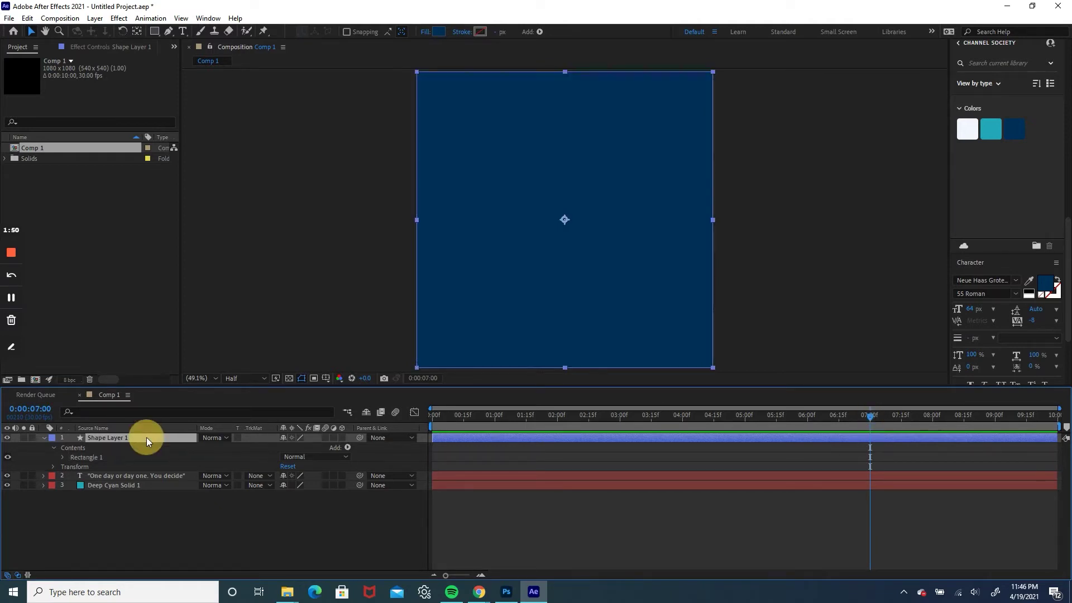
{"action": "key", "text": "p"}
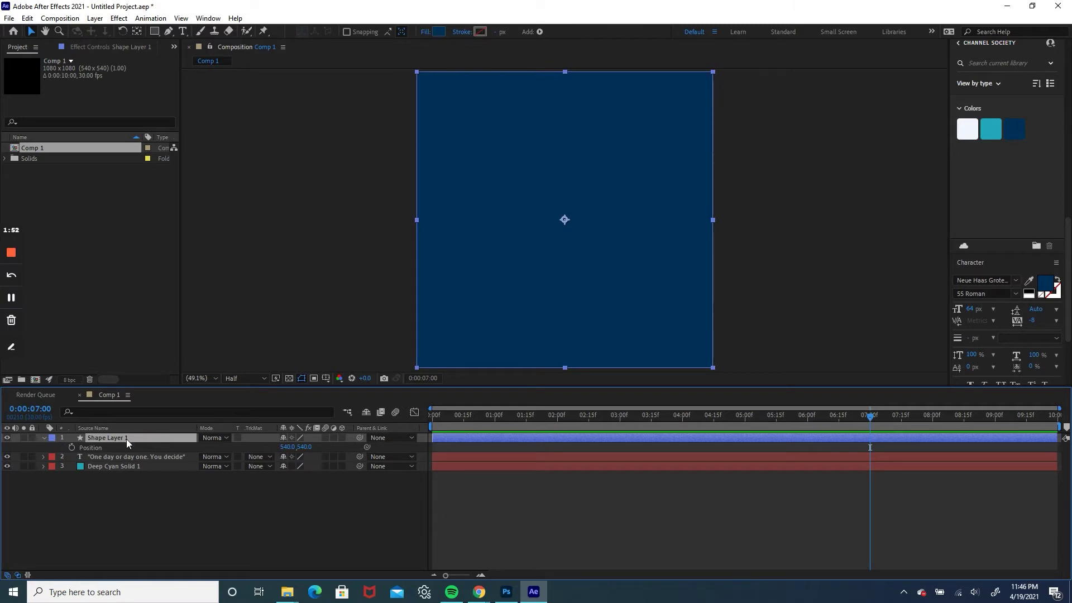
{"action": "left_click", "coordinate": [72, 446]}
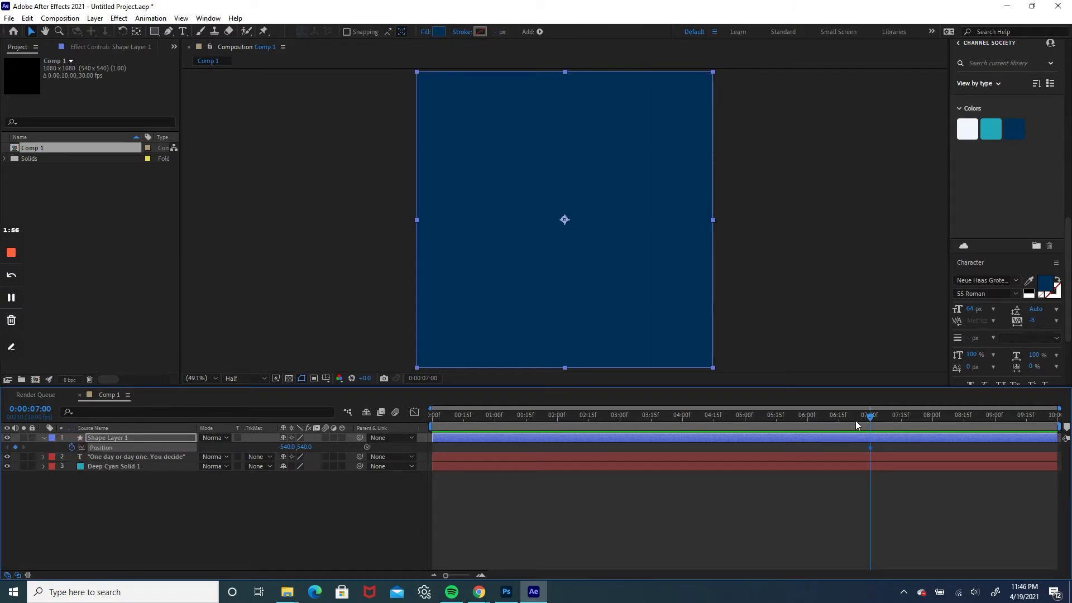
Keyframe the navy rectangle above the frame at 0 seconds, at about 540, -544.1, and preview the slide-down.
{"action": "left_click_drag", "start_coordinate": [868, 415], "coordinate": [428, 418]}
{"action": "left_click_drag", "start_coordinate": [489, 291], "coordinate": [481, 32]}
{"action": "left_click_drag", "start_coordinate": [479, 98], "coordinate": [480, 42]}
{"action": "key", "text": "space"}
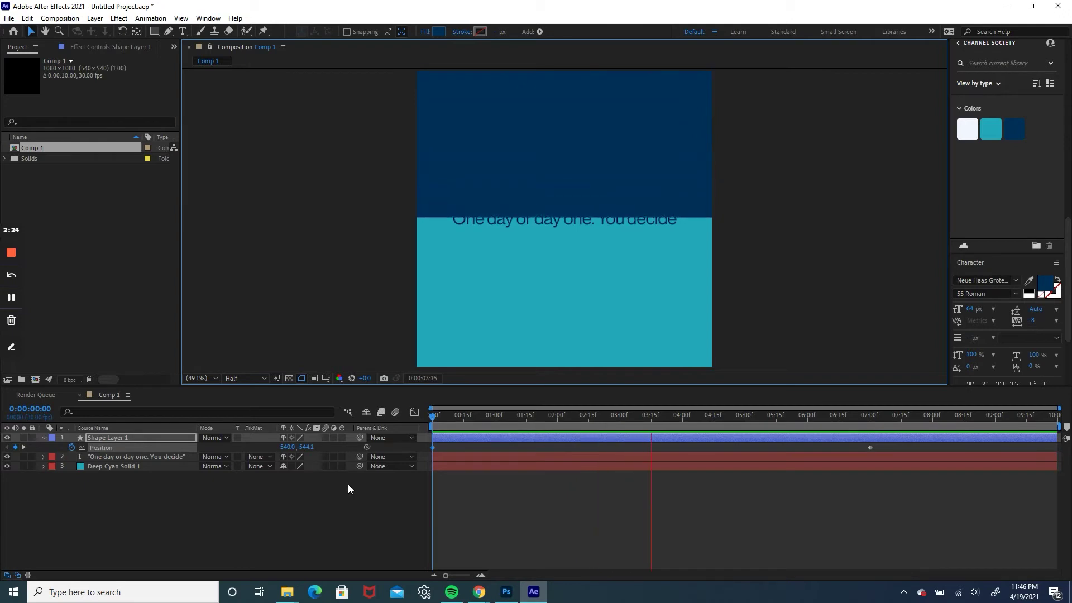
{"action": "key", "text": "space"}
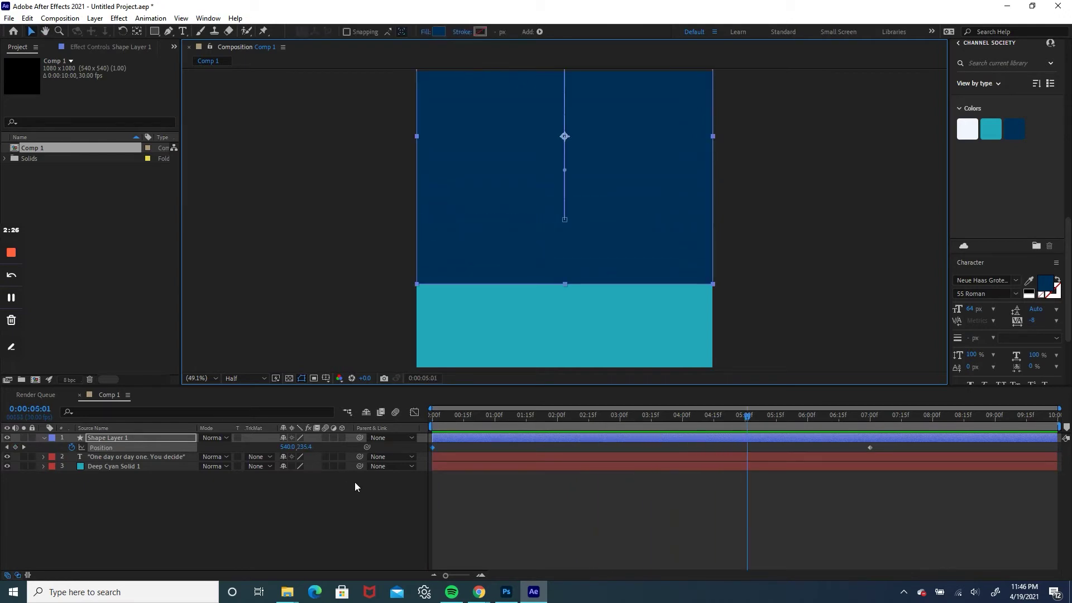
Apply Easy Ease to both Position keyframes of Shape Layer 1 and preview the eased motion from the start.
{"action": "left_click_drag", "start_coordinate": [880, 444], "coordinate": [431, 448]}
{"action": "key", "text": "F9"}
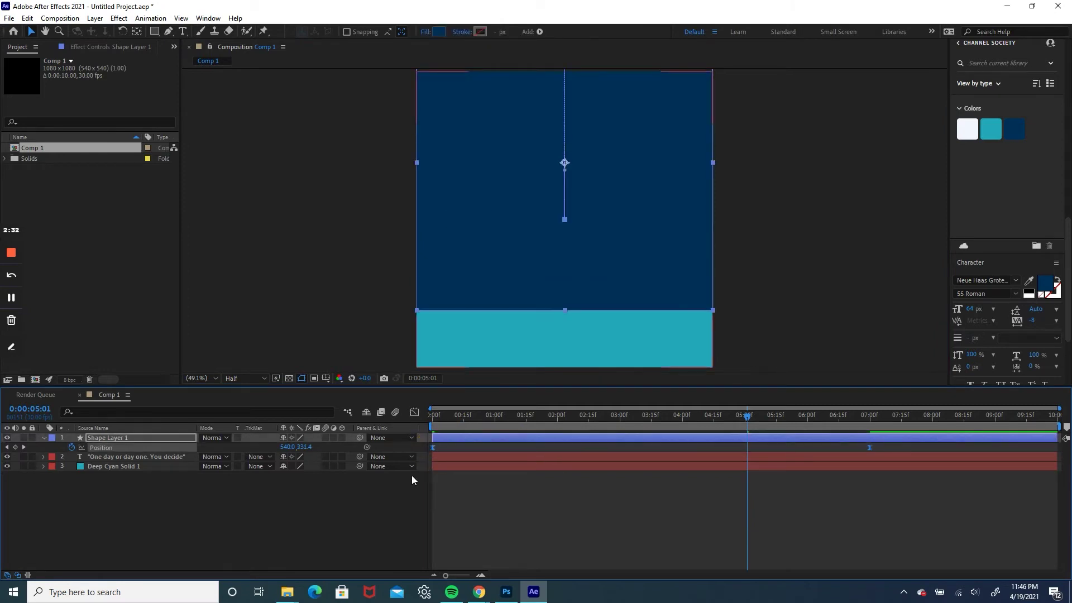
{"action": "left_click", "coordinate": [379, 497]}
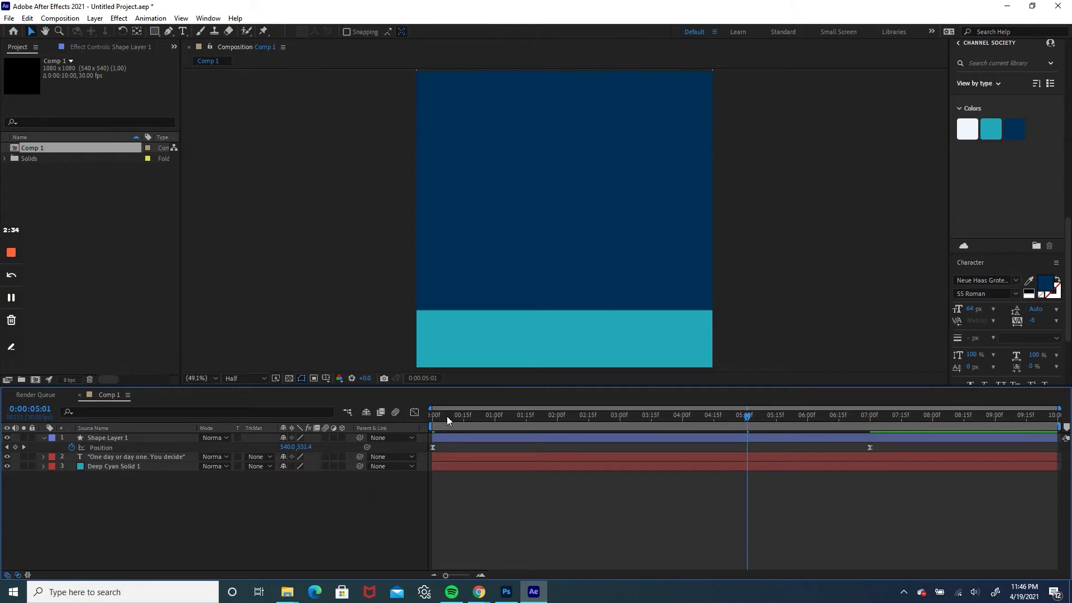
{"action": "left_click_drag", "start_coordinate": [443, 416], "coordinate": [404, 413]}
{"action": "key", "text": "space"}
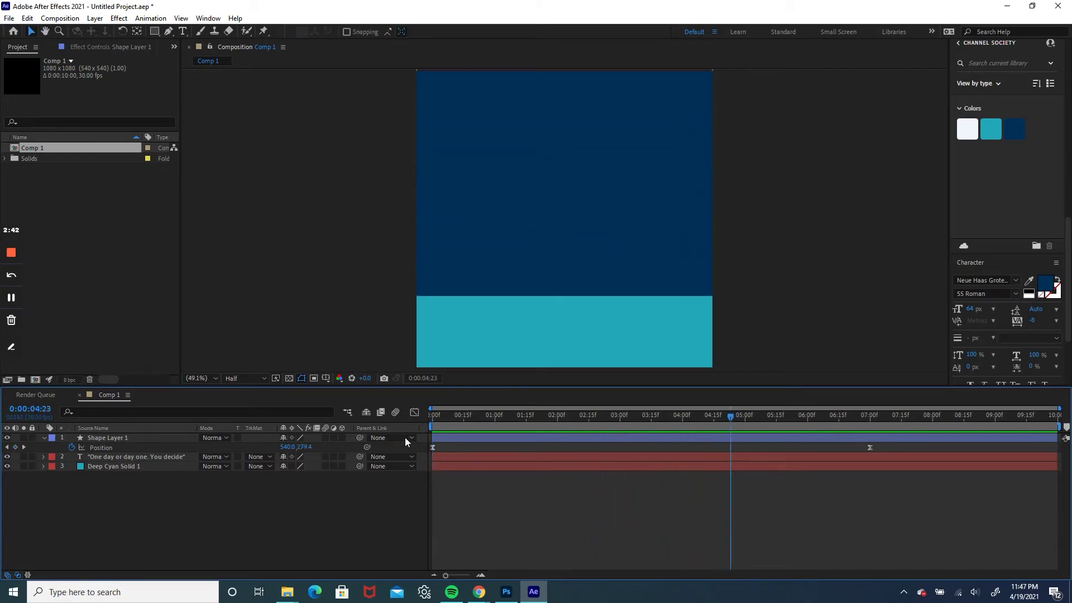
{"action": "left_click", "coordinate": [433, 416]}
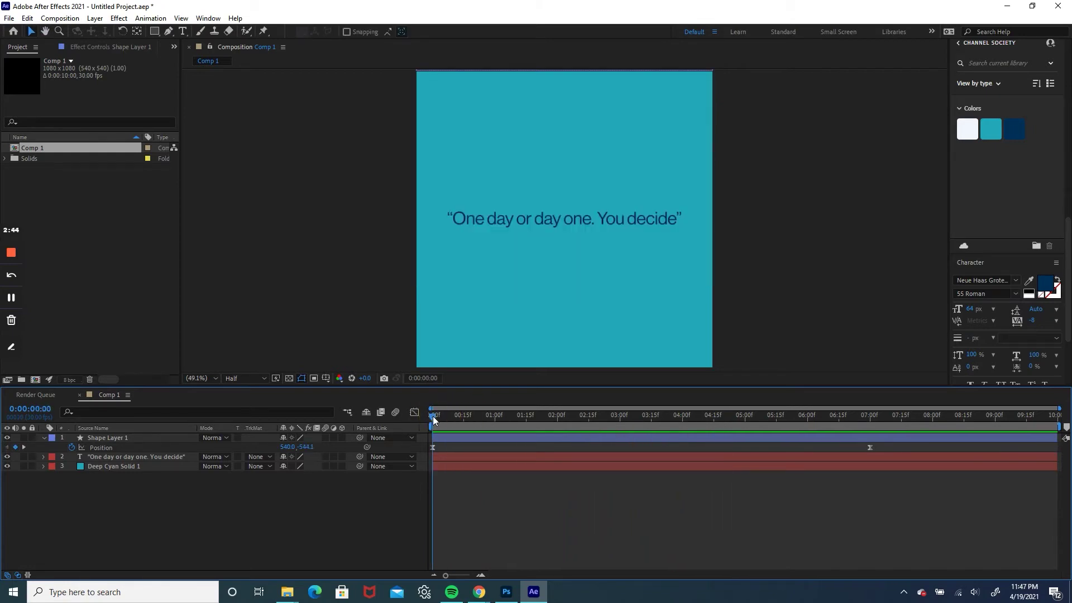
Move the first Position keyframe of Shape Layer 1 to 3 seconds and preview the delayed slide-down.
{"action": "left_click", "coordinate": [620, 416]}
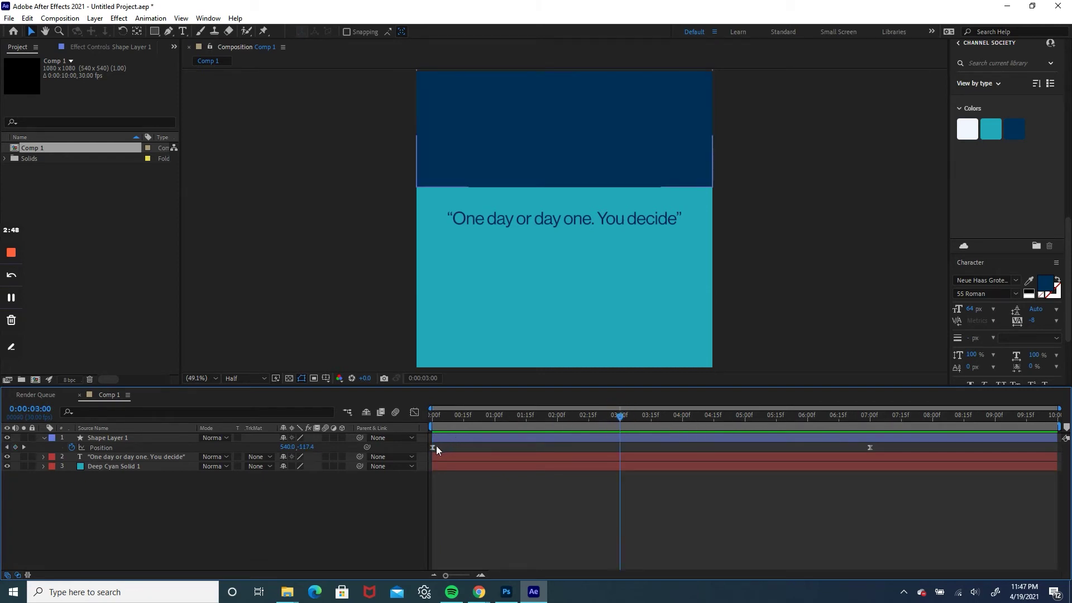
{"action": "left_click_drag", "start_coordinate": [433, 447], "coordinate": [615, 460]}
{"action": "left_click_drag", "start_coordinate": [488, 415], "coordinate": [424, 417]}
{"action": "key", "text": "space"}
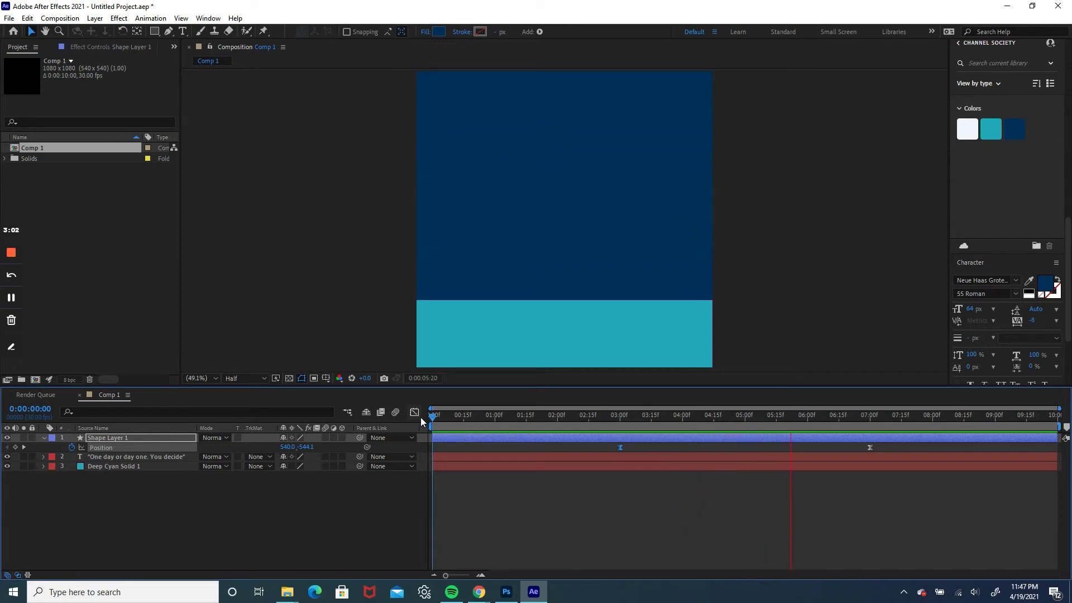
{"action": "key", "text": "space"}
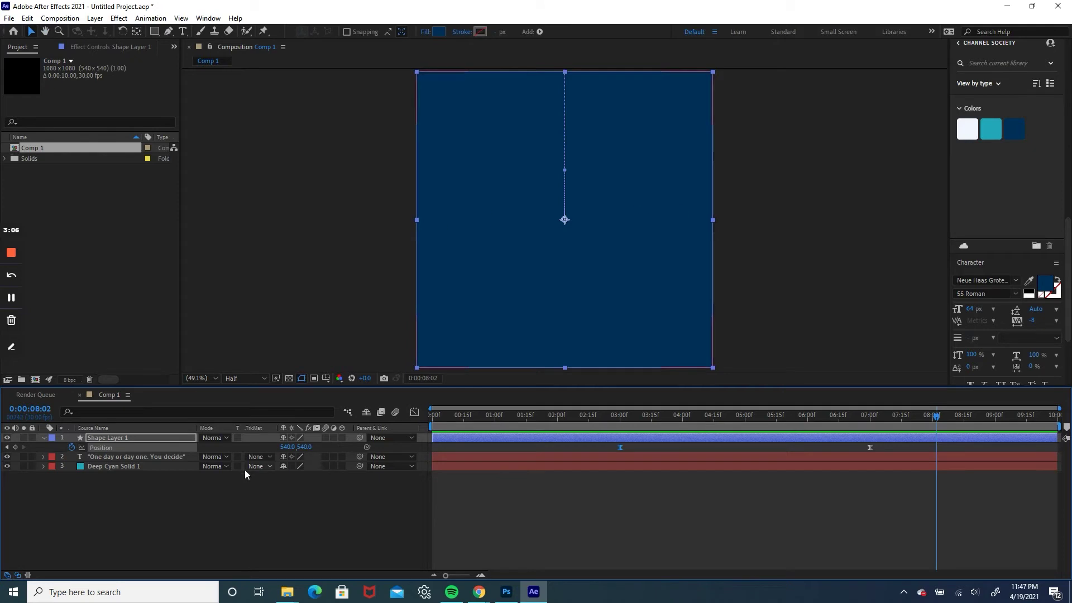
{"action": "left_click", "coordinate": [198, 484]}
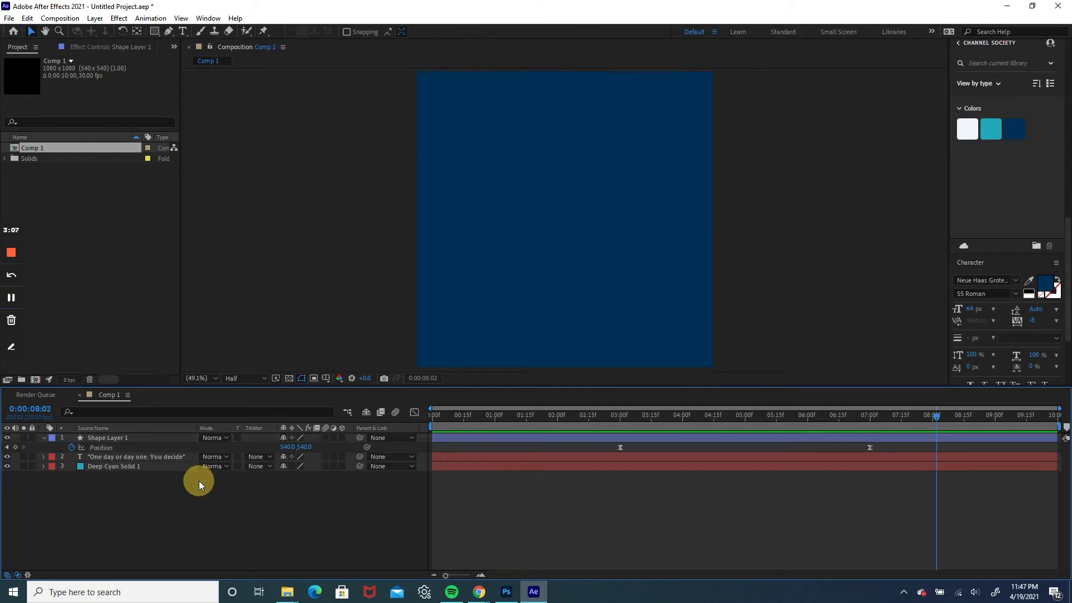
Duplicate the quote text layer to the top of the layer stack and give the copy the white library fill.
{"action": "left_click", "coordinate": [148, 456]}
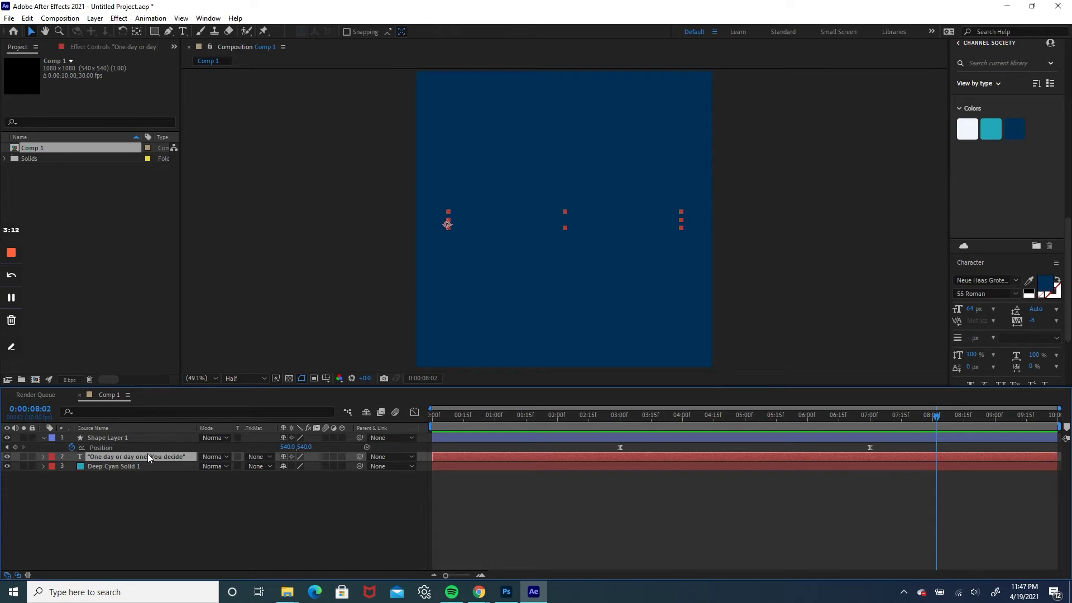
{"action": "key", "text": "ctrl+d"}
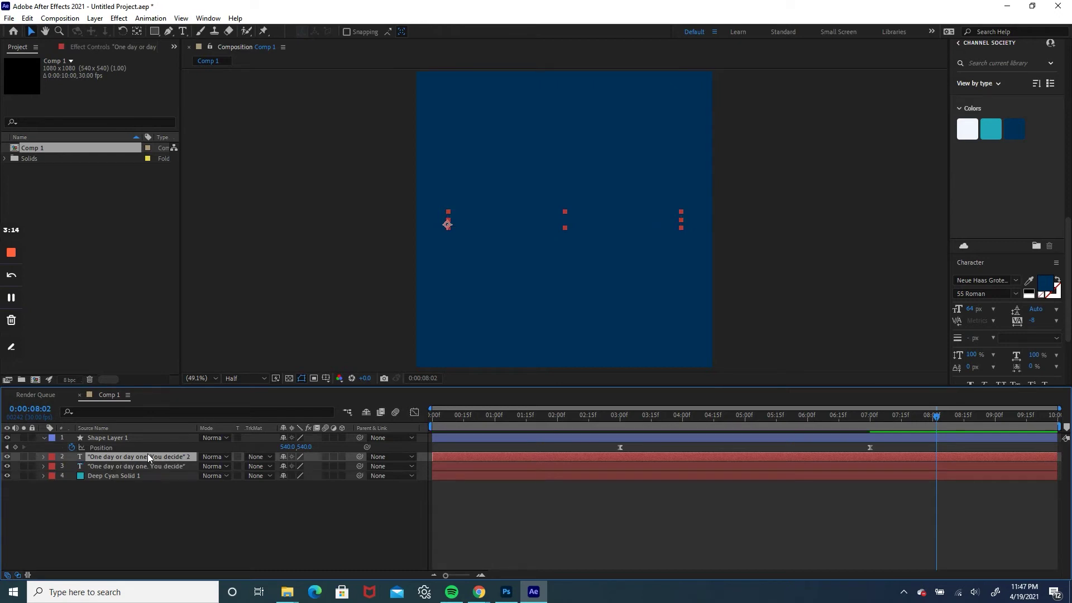
{"action": "left_click_drag", "start_coordinate": [147, 455], "coordinate": [147, 435]}
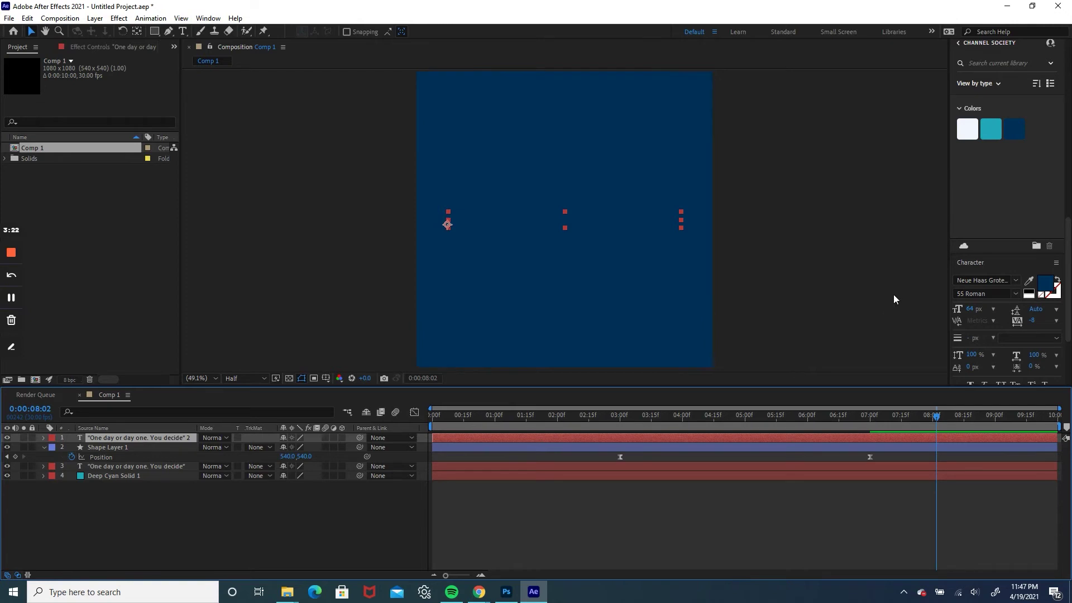
{"action": "left_click", "coordinate": [1029, 286]}
{"action": "left_click", "coordinate": [975, 132]}
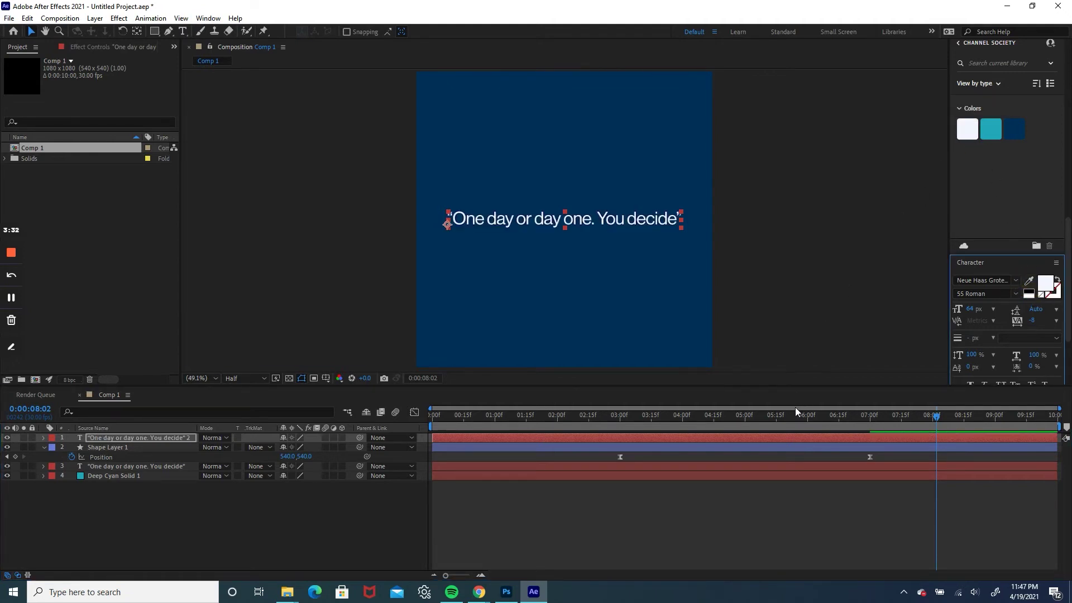
At about 0:00:05:12, draw a rectangular mask tightly around the white quote text on the top text layer.
{"action": "left_click", "coordinate": [806, 416]}
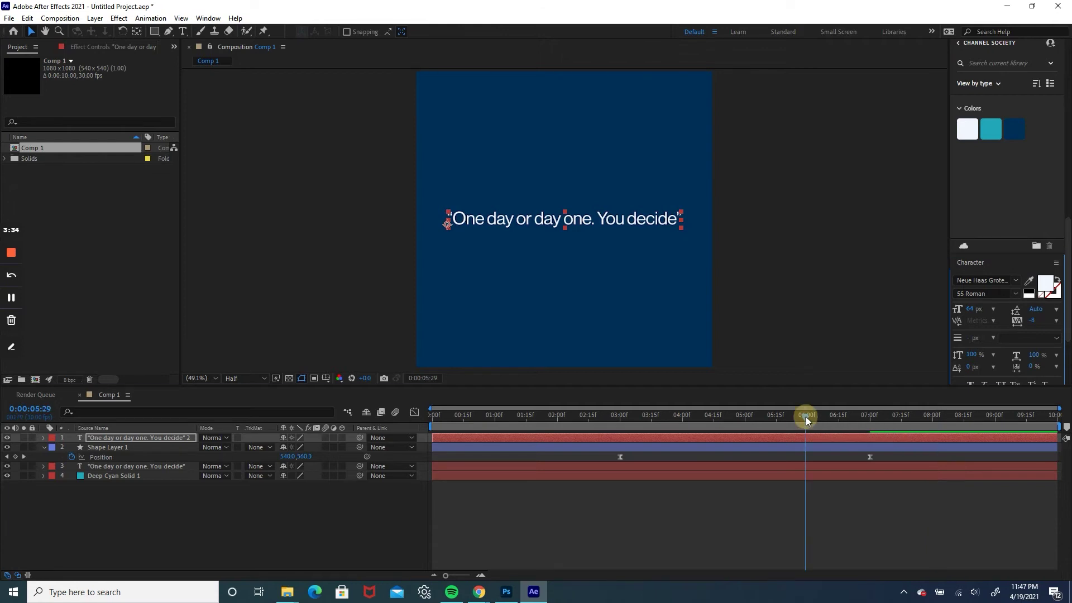
{"action": "left_click_drag", "start_coordinate": [805, 416], "coordinate": [746, 419]}
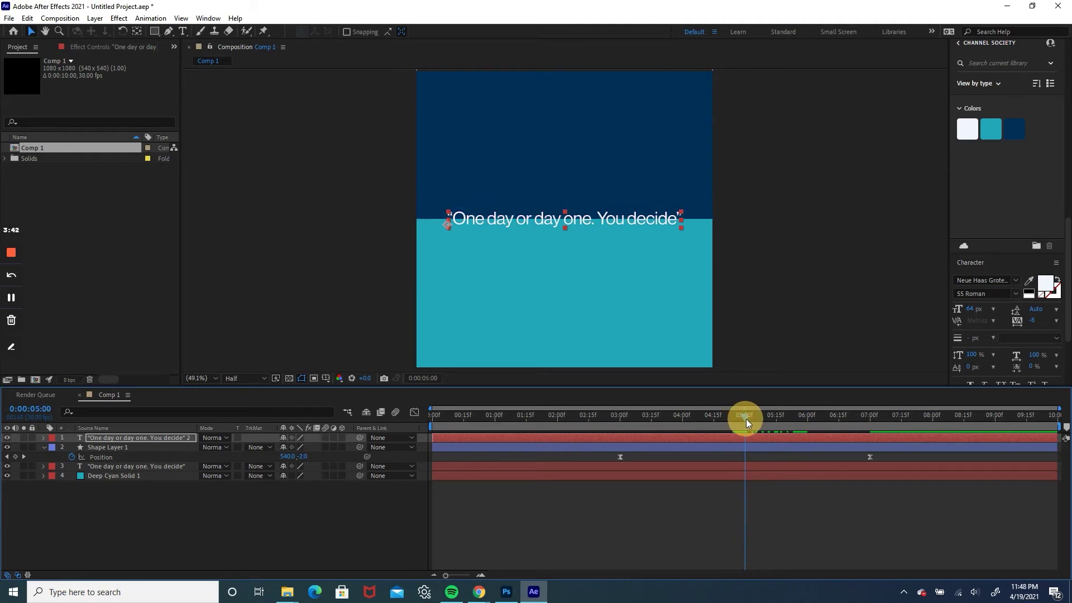
{"action": "left_click_drag", "start_coordinate": [747, 419], "coordinate": [769, 419]}
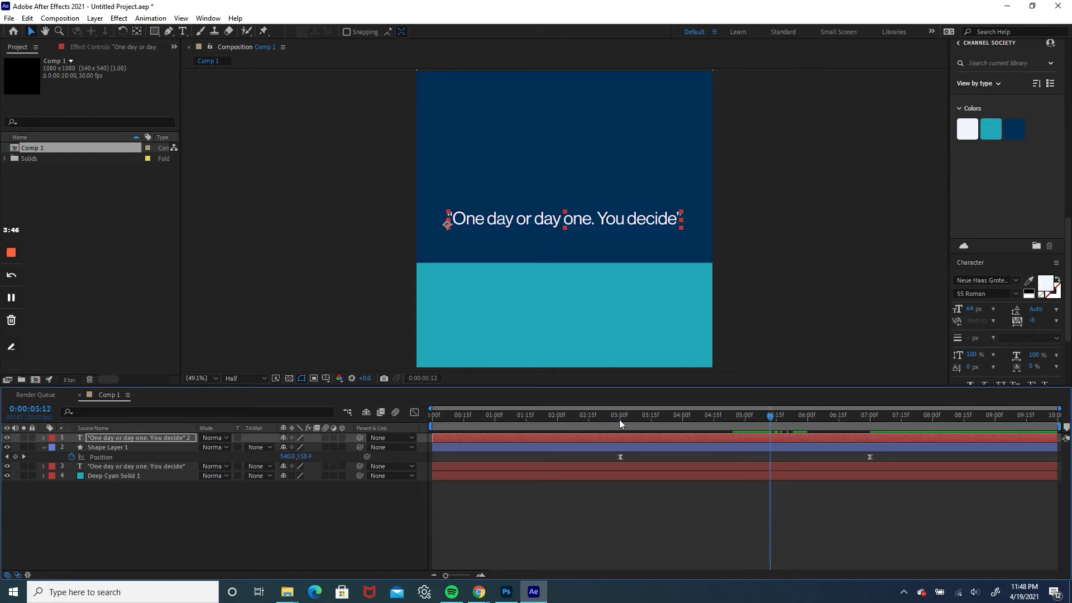
{"action": "left_click", "coordinate": [145, 438]}
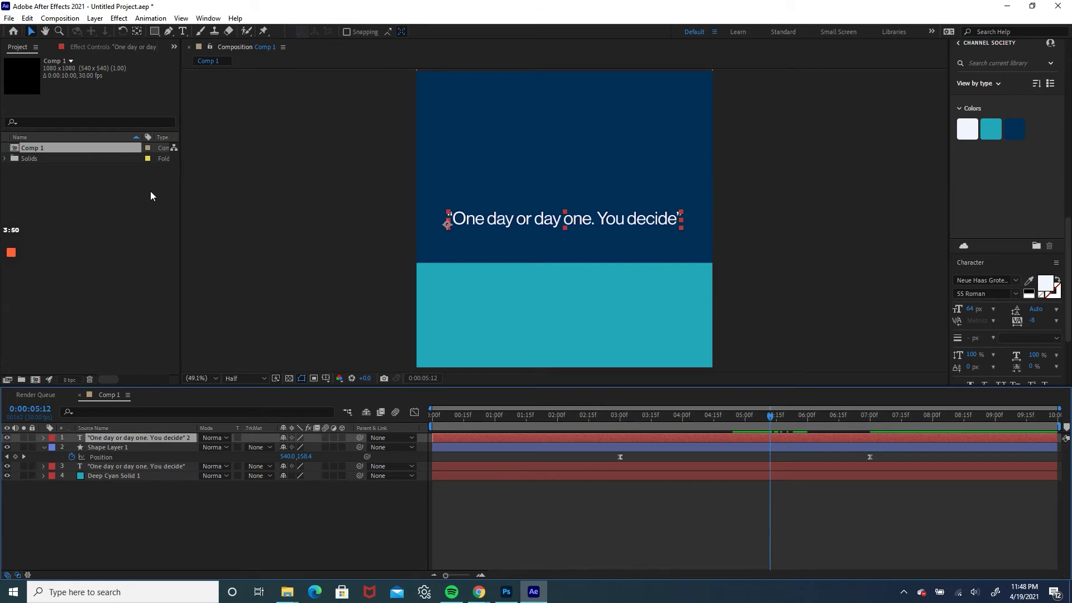
{"action": "left_click", "coordinate": [158, 31]}
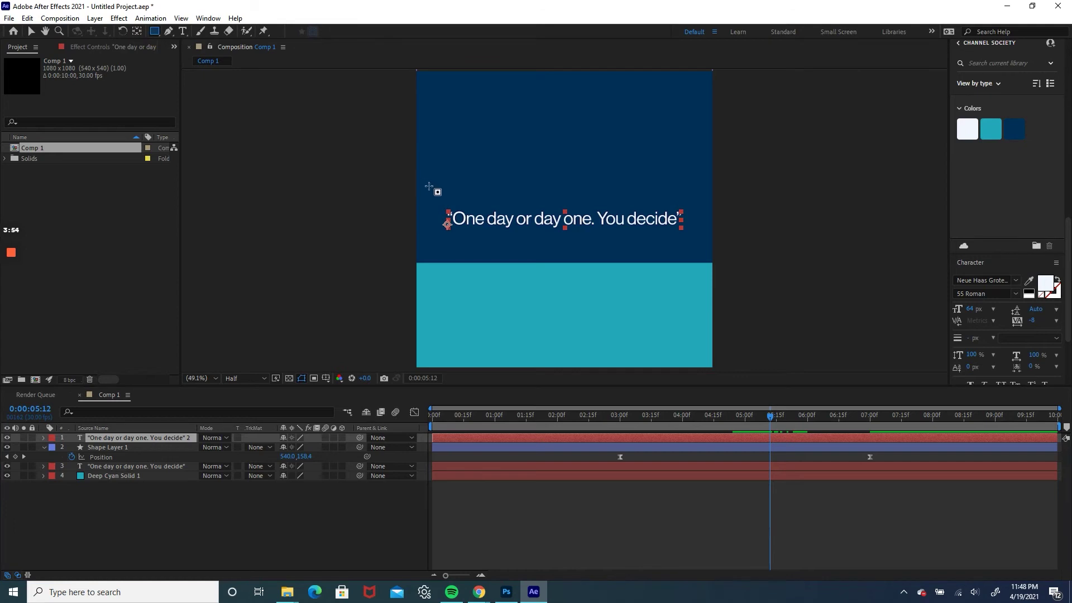
{"action": "left_click_drag", "start_coordinate": [447, 210], "coordinate": [684, 230]}
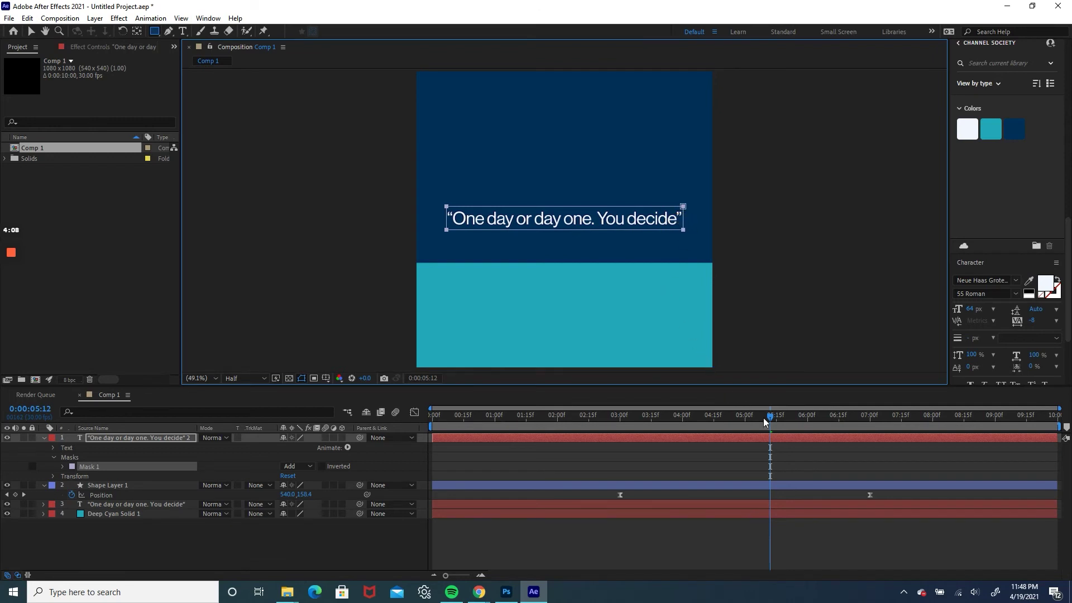
Set a Mask Path keyframe for Mask 1 at 0:00:05:03, where the navy rectangle's lower edge meets the bottom of the mask.
{"action": "left_click_drag", "start_coordinate": [771, 417], "coordinate": [750, 416]}
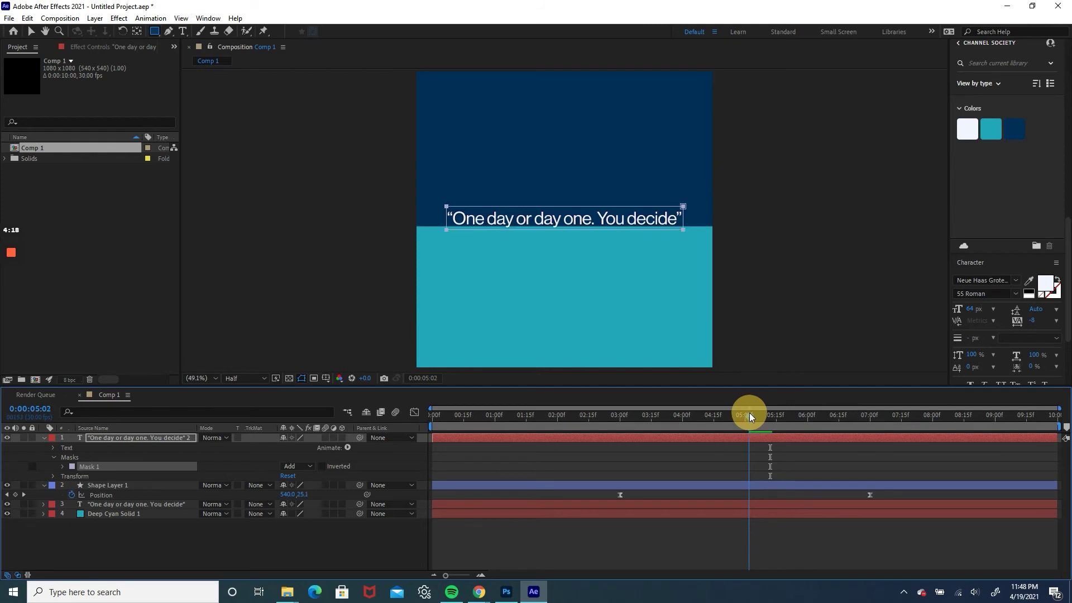
{"action": "left_click", "coordinate": [750, 414]}
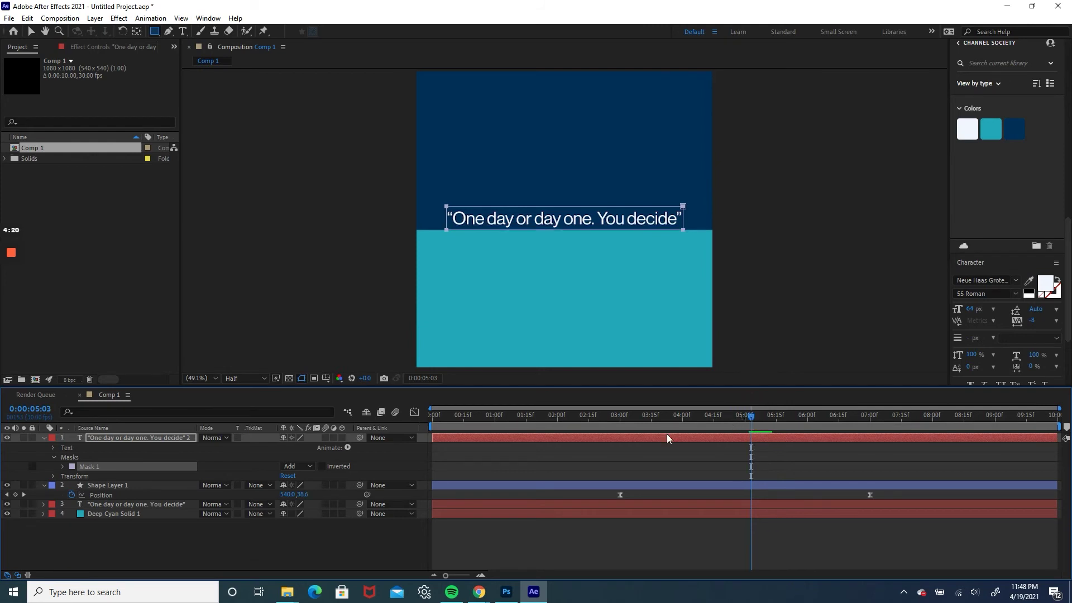
{"action": "left_click", "coordinate": [63, 465]}
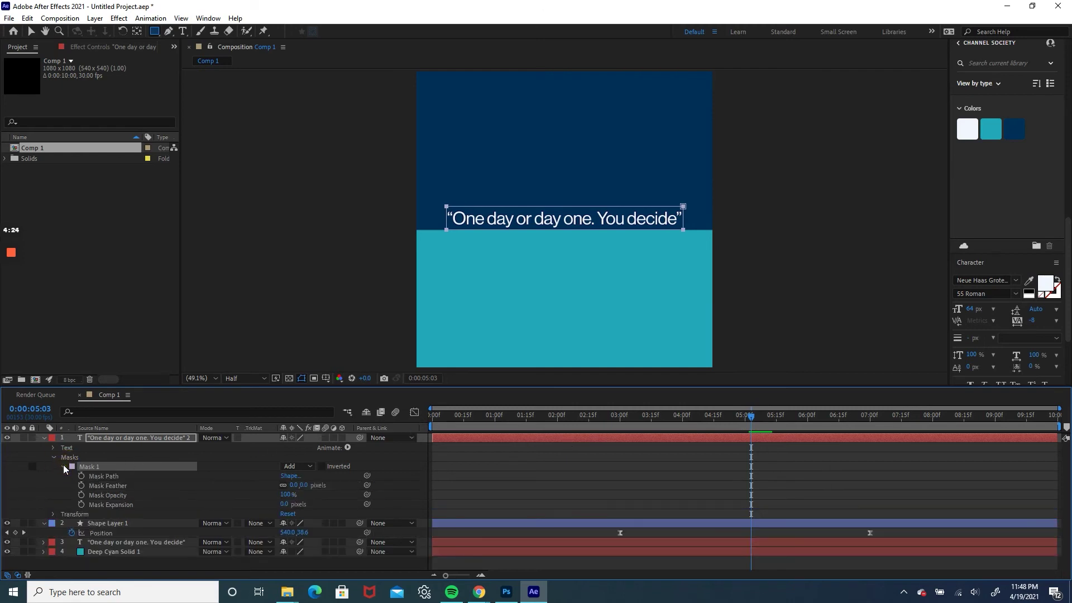
{"action": "left_click", "coordinate": [81, 476]}
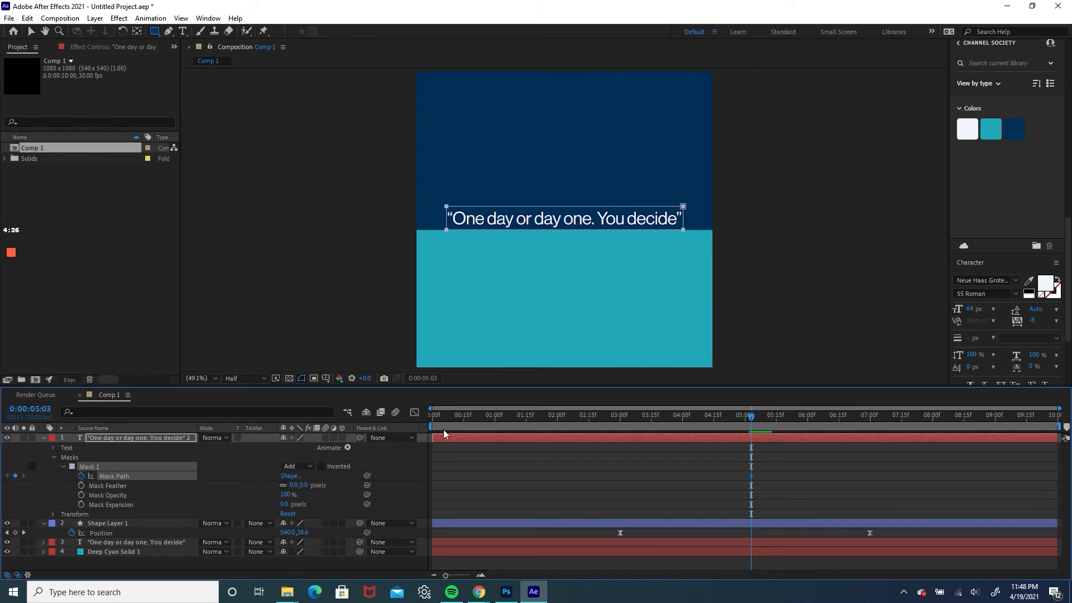
At 0:00:04:28, keyframe Mask 1 collapsed by raising its bottom edge above the quote text to the navy rectangle's edge.
{"action": "left_click_drag", "start_coordinate": [751, 417], "coordinate": [742, 418]}
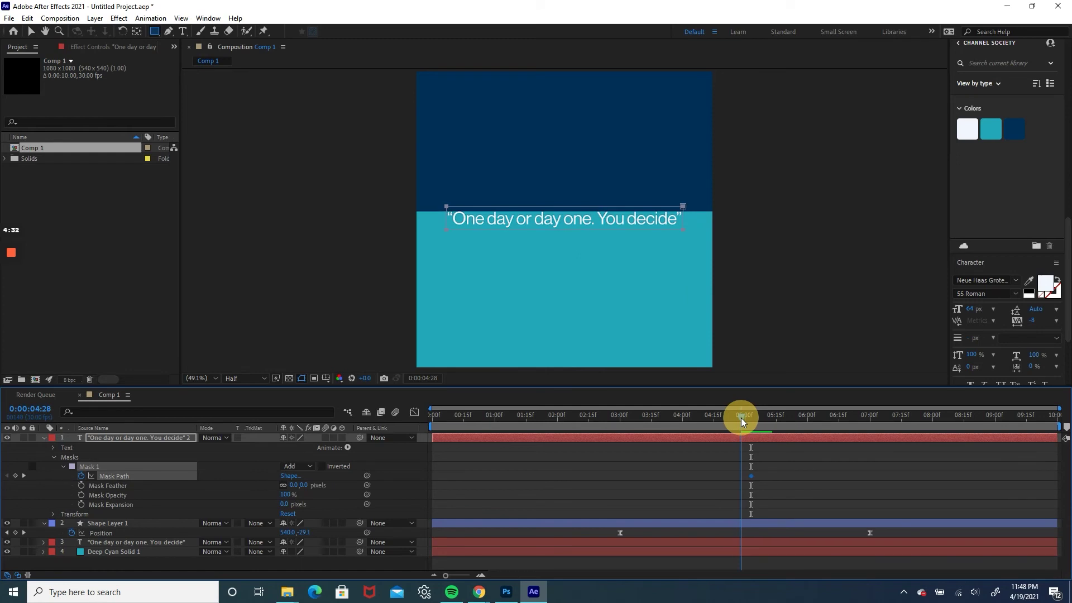
{"action": "left_click_drag", "start_coordinate": [740, 417], "coordinate": [740, 418]}
{"action": "left_click", "coordinate": [32, 31]}
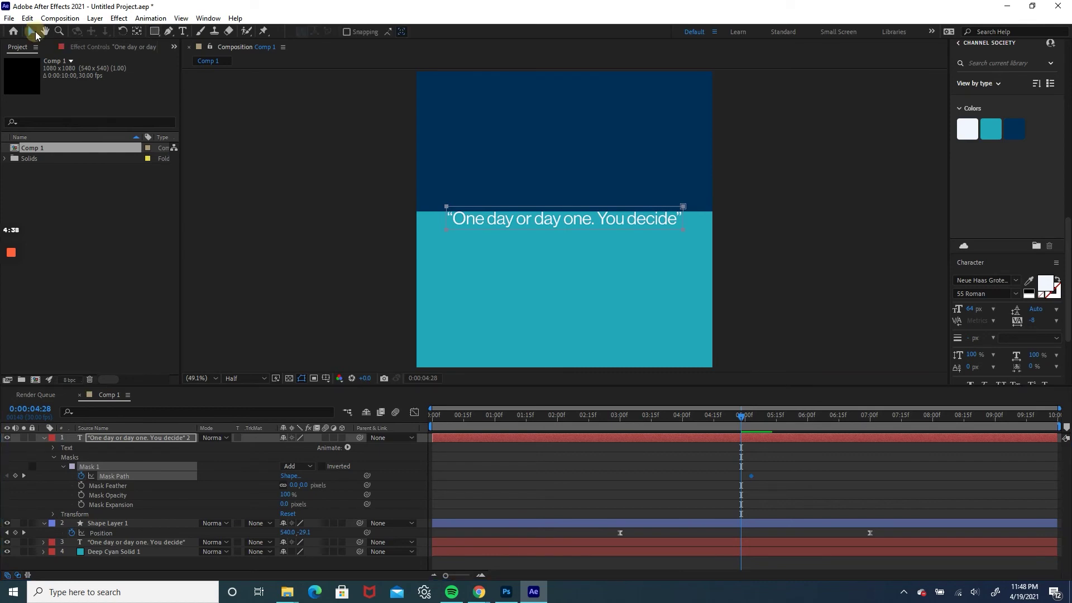
{"action": "left_click", "coordinate": [447, 229]}
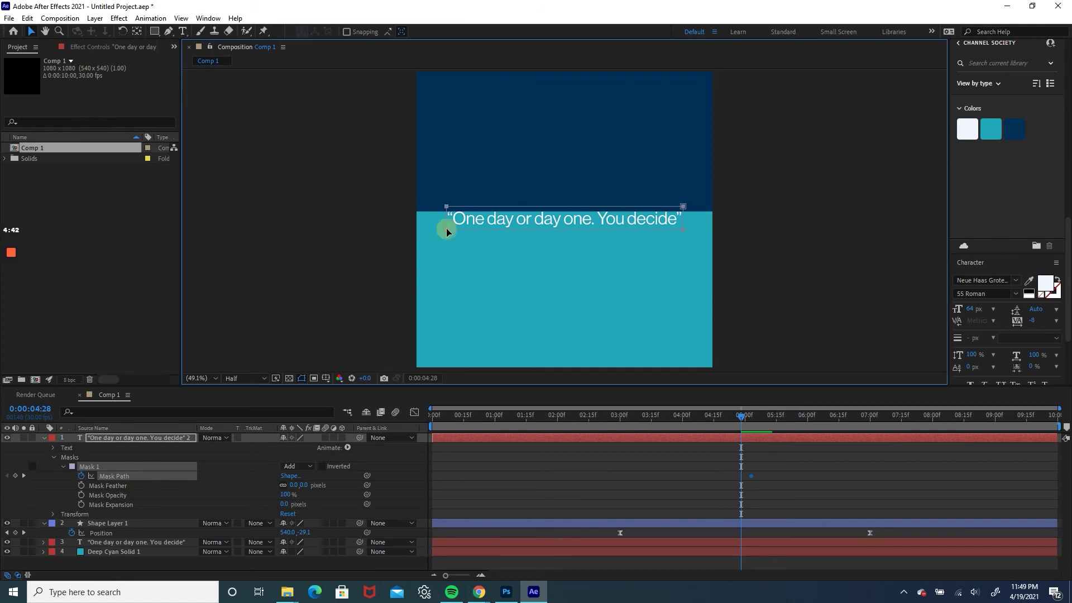
{"action": "left_click", "coordinate": [446, 228]}
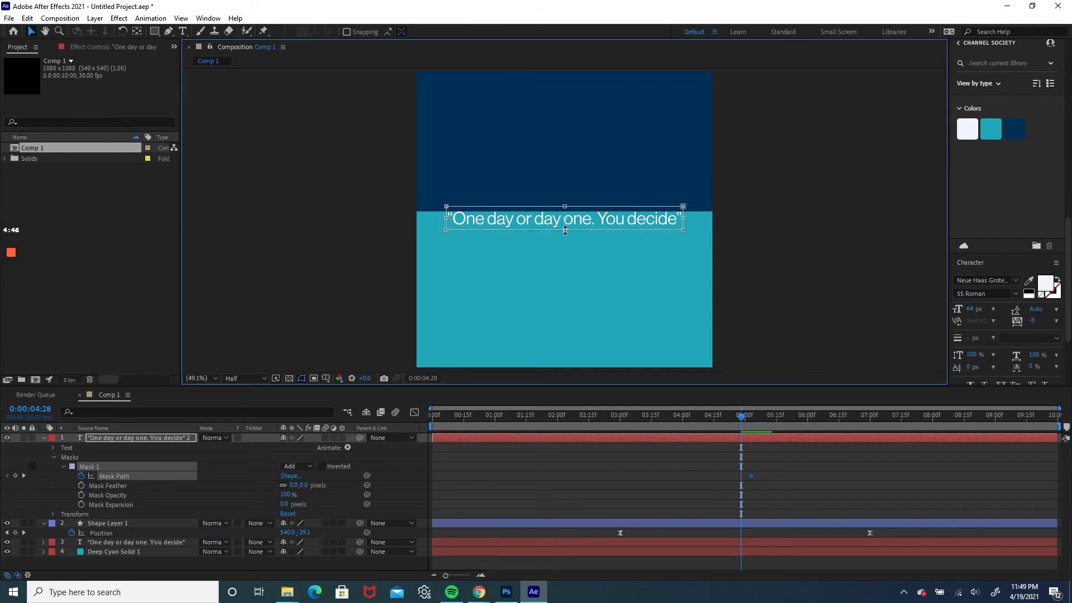
{"action": "left_click_drag", "start_coordinate": [565, 229], "coordinate": [563, 209]}
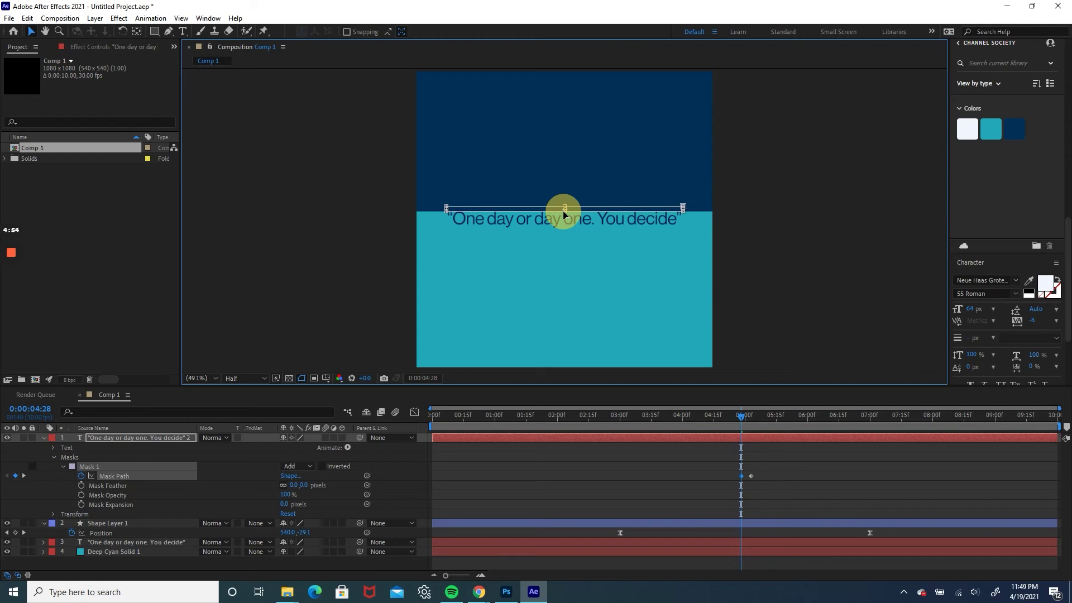
{"action": "left_click_drag", "start_coordinate": [563, 210], "coordinate": [563, 210]}
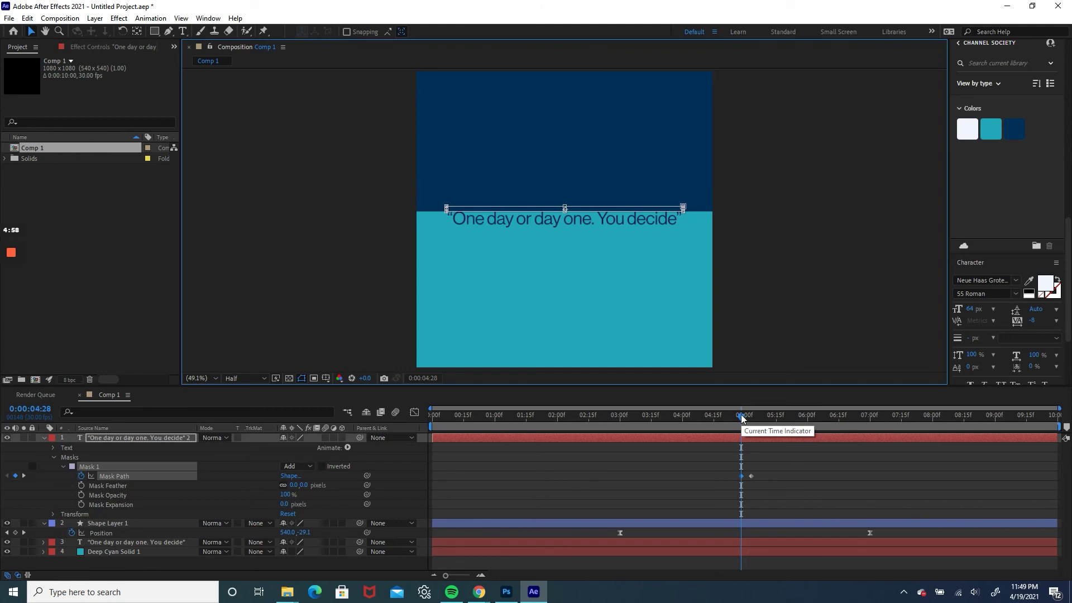
Preview the masked text colour change from the start of the composition.
{"action": "left_click_drag", "start_coordinate": [742, 416], "coordinate": [391, 418]}
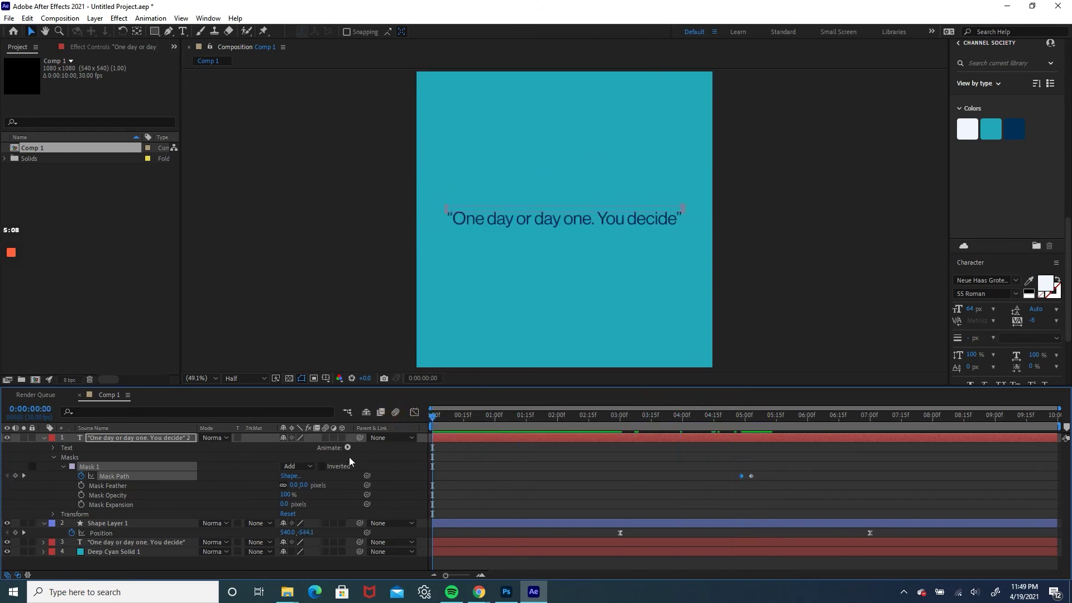
{"action": "key", "text": "space"}
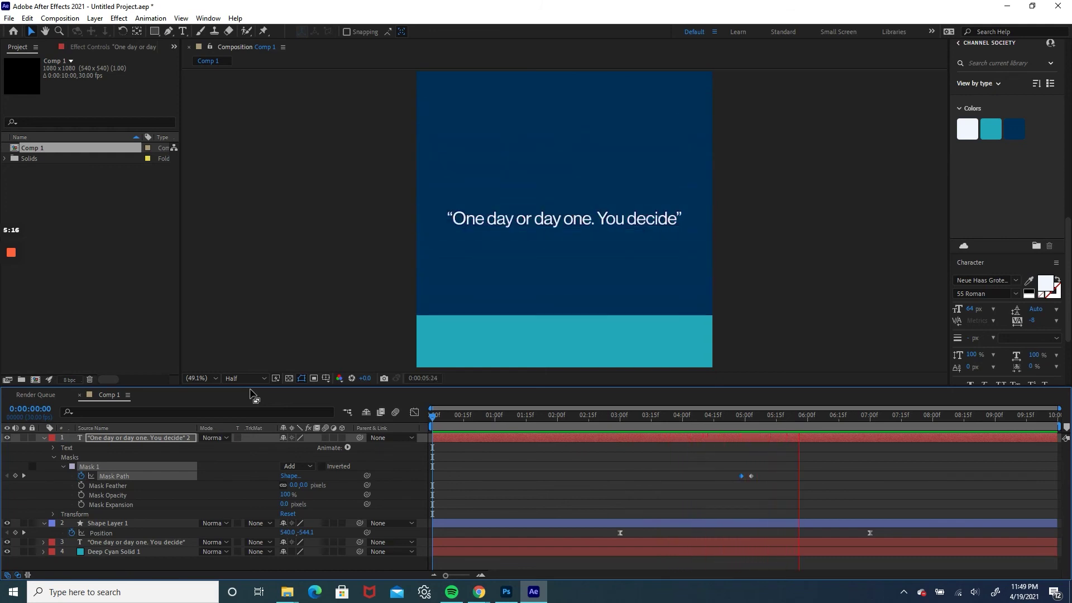
{"action": "key", "text": "space"}
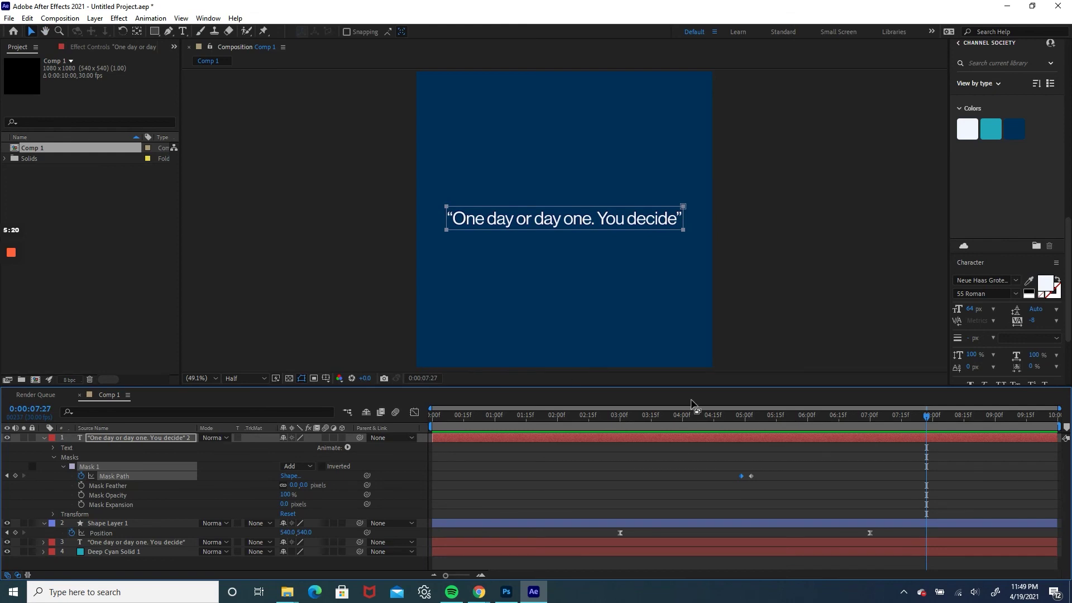
Inspect the partly revealed white text at 5 seconds and replay the whole animation from the start.
{"action": "left_click", "coordinate": [739, 414]}
{"action": "left_click_drag", "start_coordinate": [741, 413], "coordinate": [744, 413]}
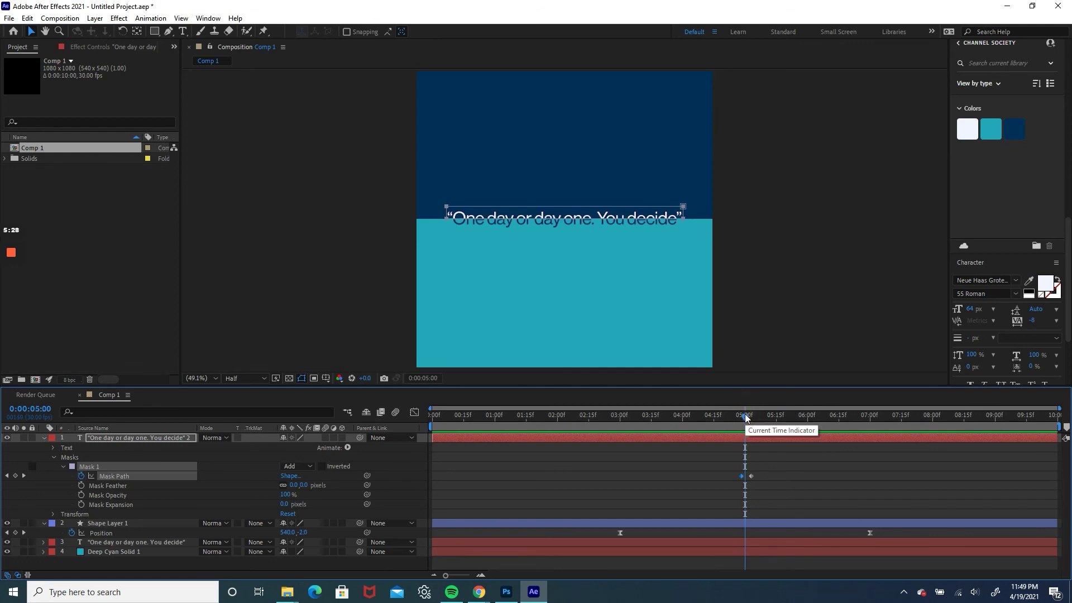
{"action": "left_click_drag", "start_coordinate": [745, 416], "coordinate": [423, 416]}
{"action": "key", "text": "space"}
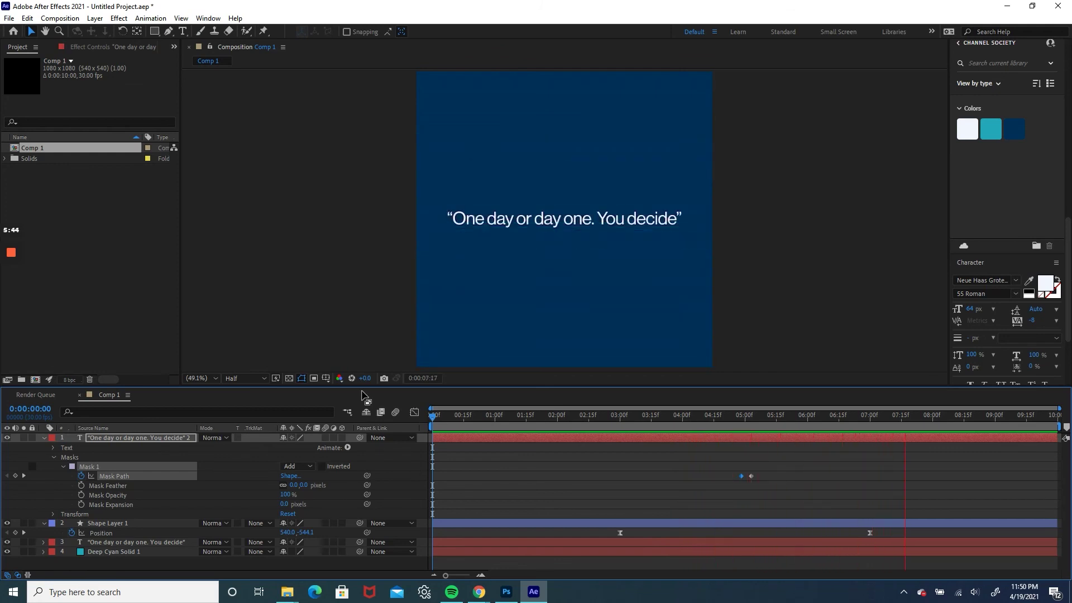
{"action": "key", "text": "space"}
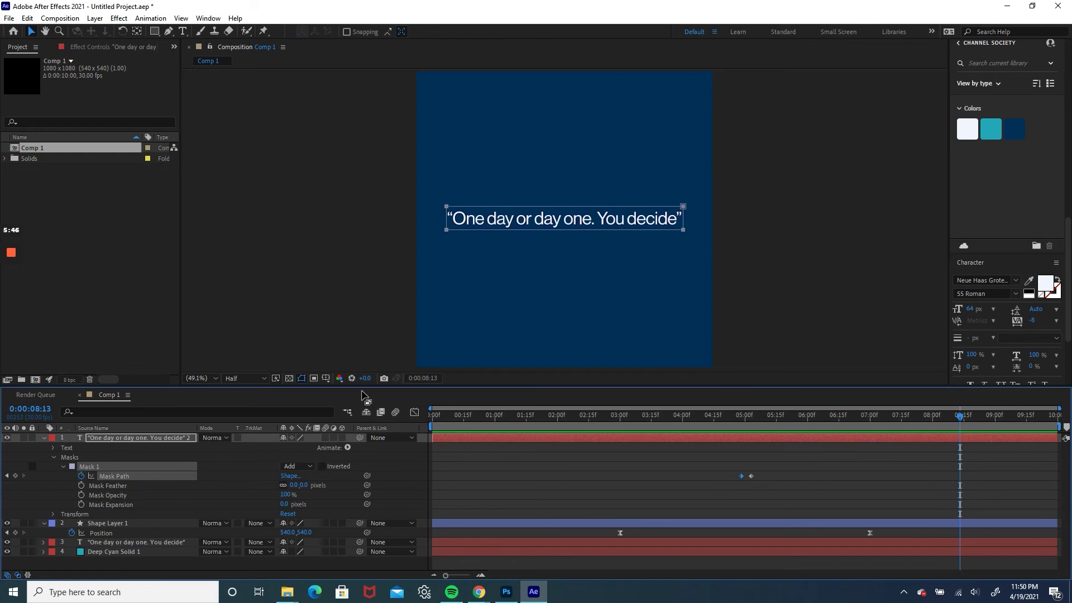